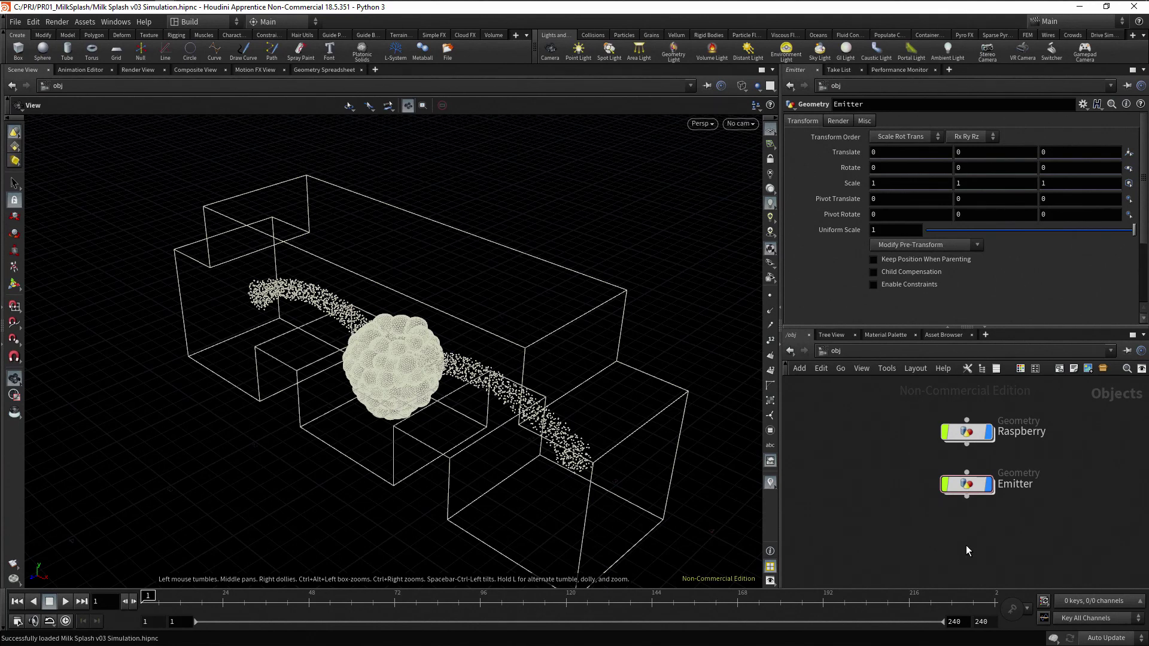
# Add a DOP Network node below Emitter via the 'do' search and rename it Splash_Sim
pyautogui.press('Tab')
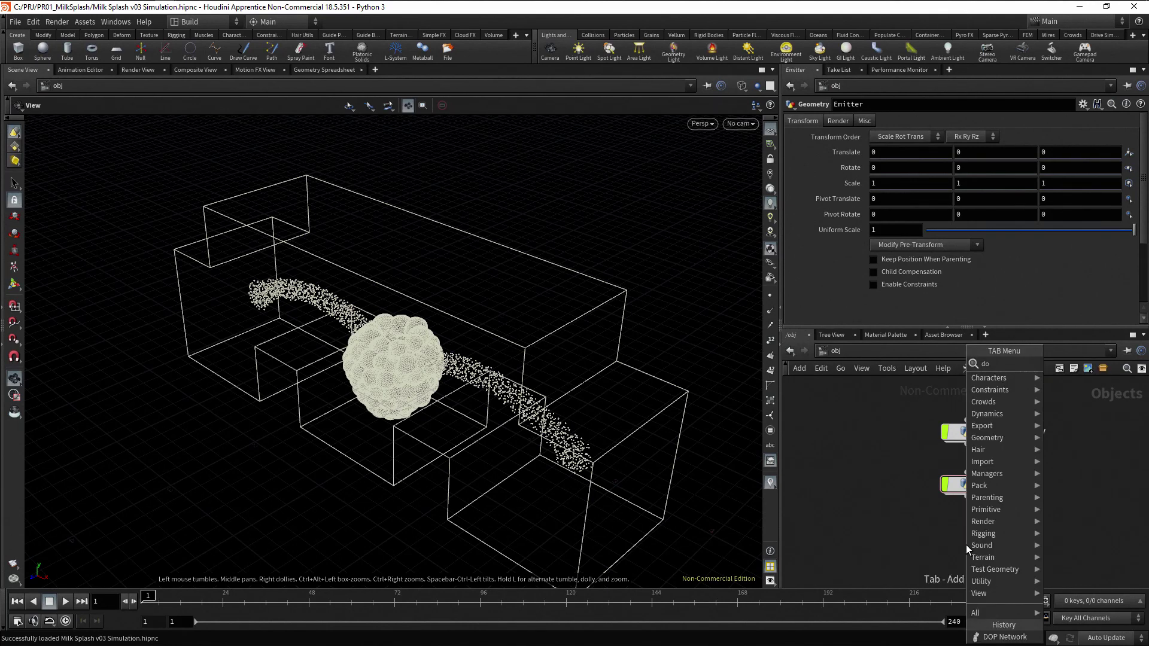
pyautogui.write('do')
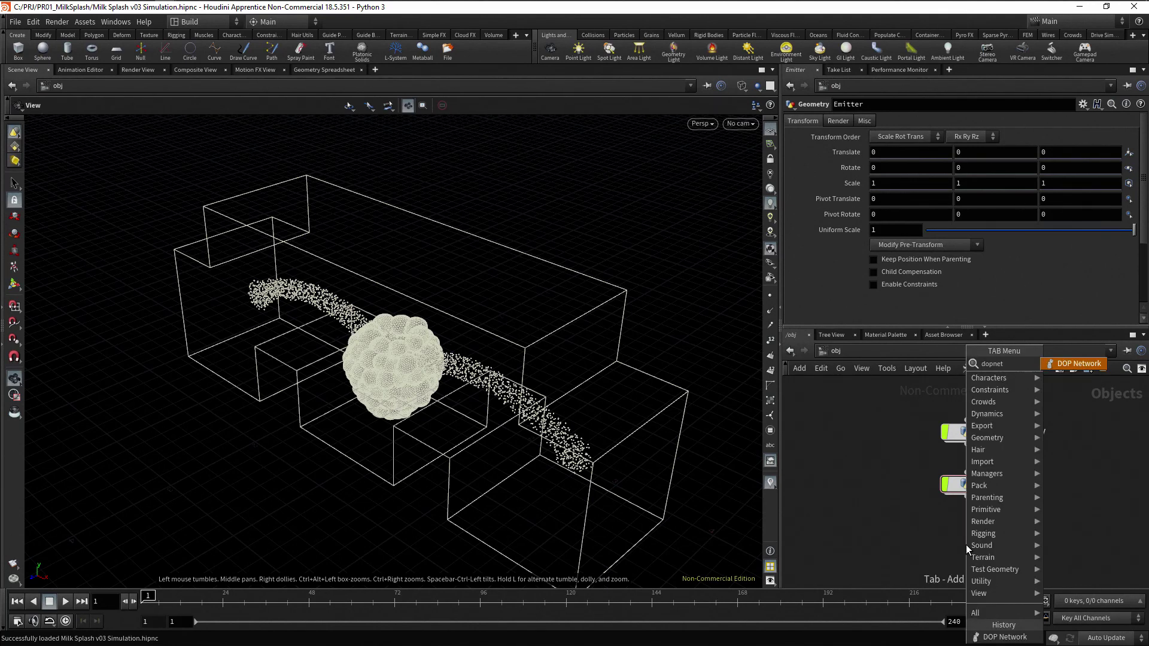
pyautogui.press('Return')
pyautogui.click(966, 545)
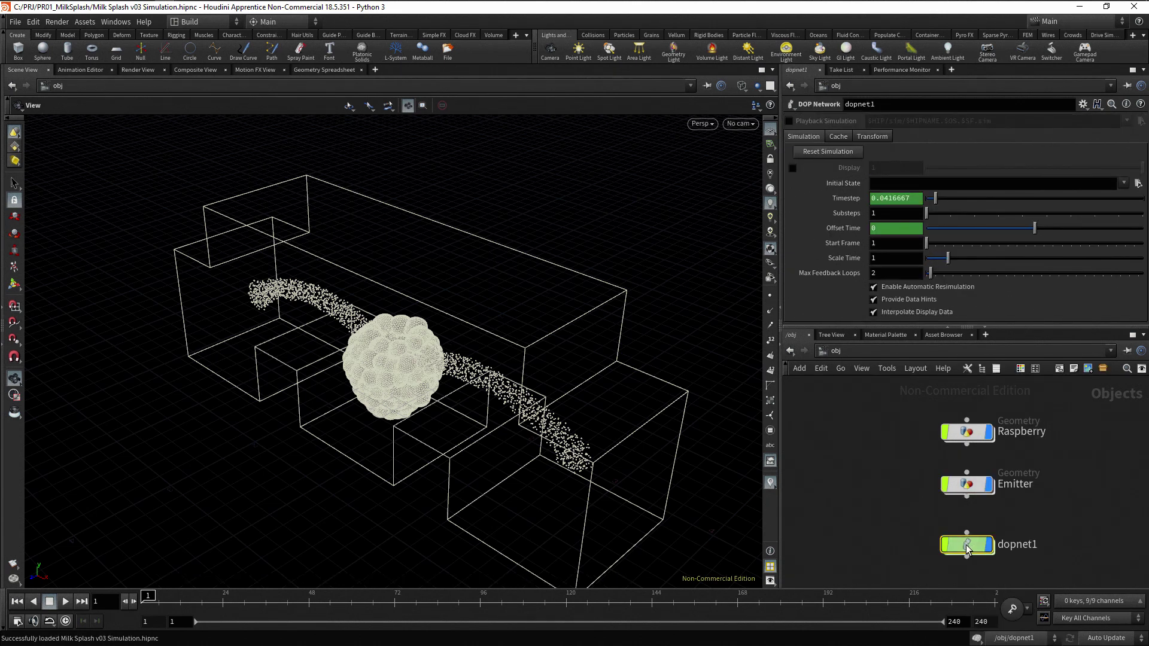
pyautogui.doubleClick(1016, 542)
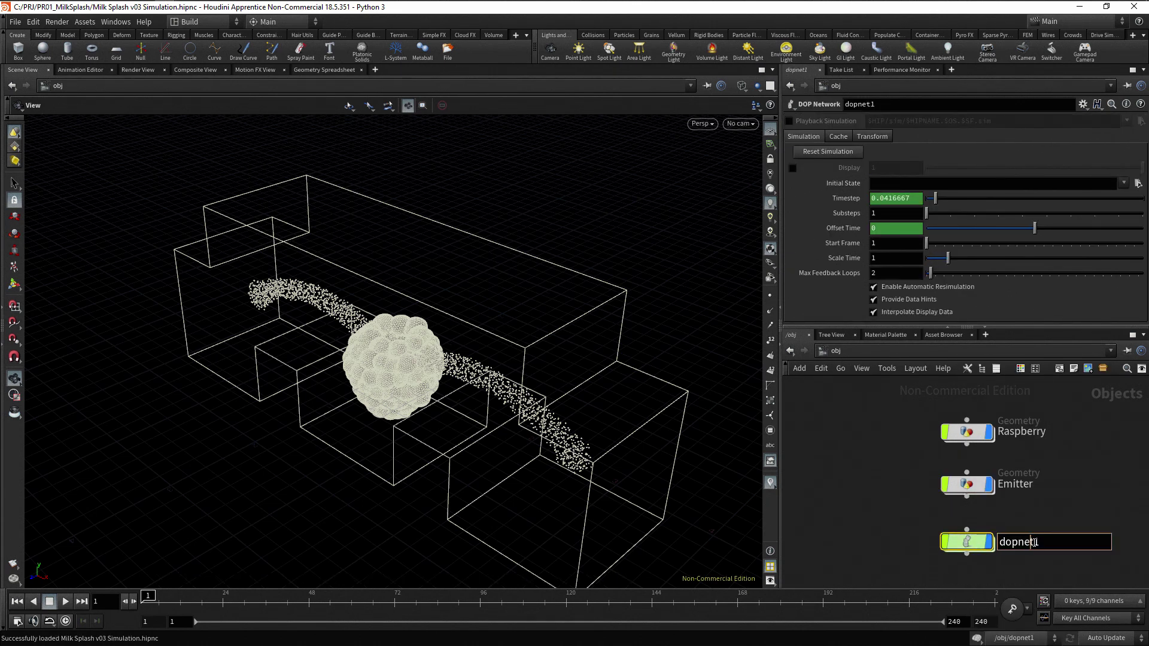
pyautogui.write('Splash_Sim')
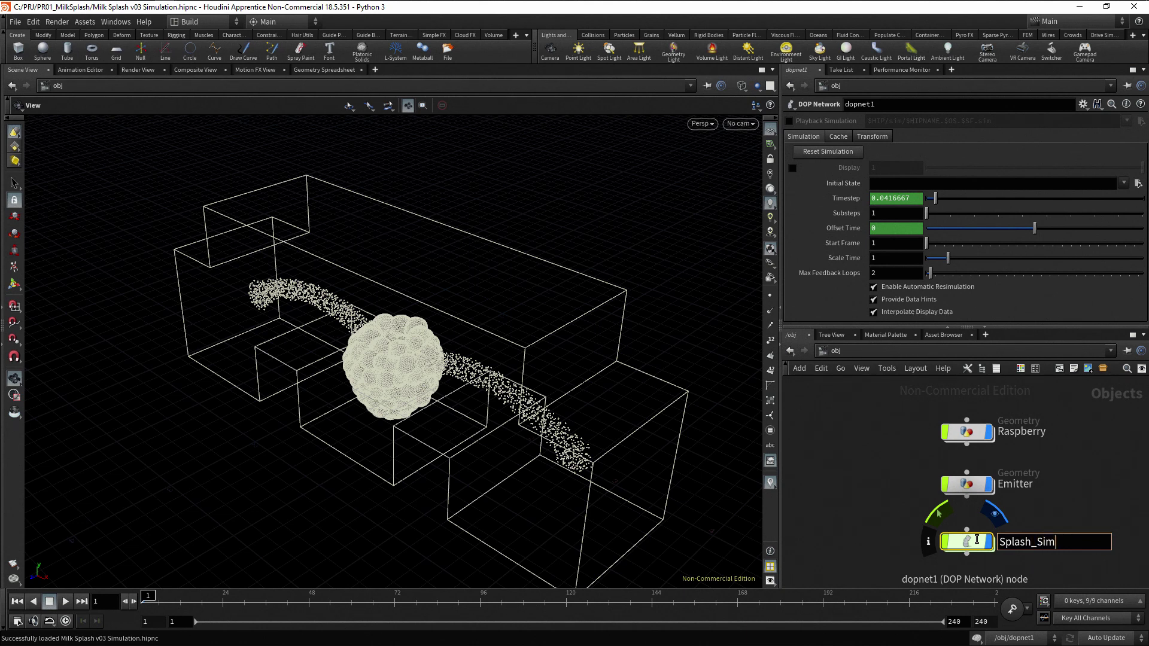
pyautogui.press('Return')
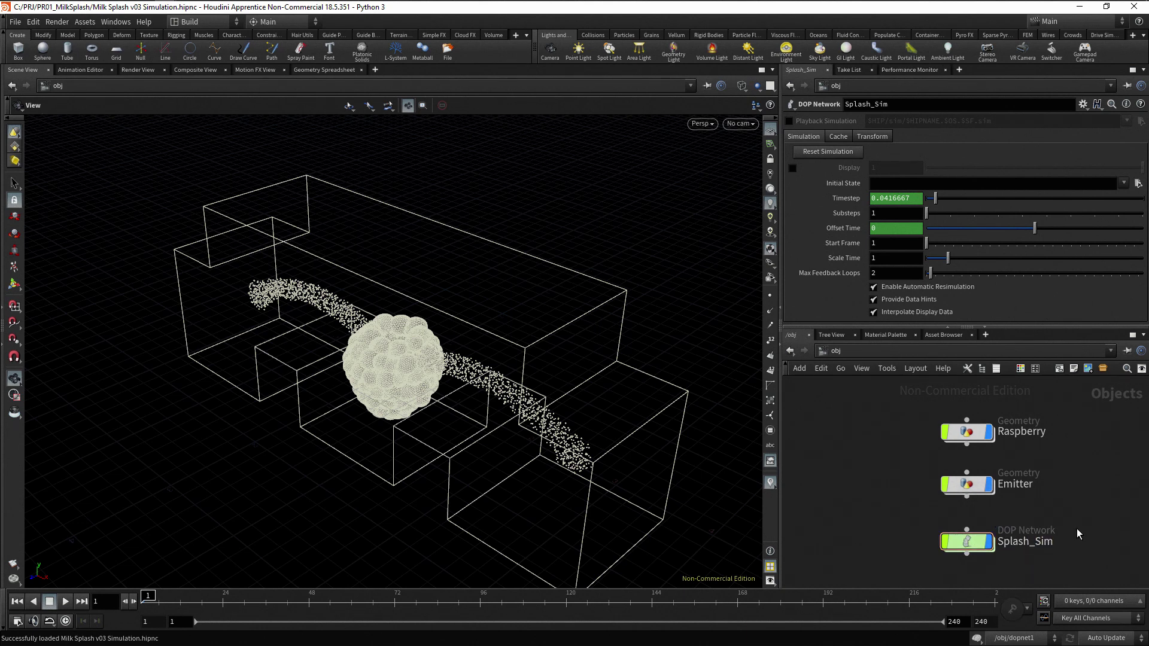
# Home the network view and dive into the Splash_Sim DOP Network
pyautogui.press('h')
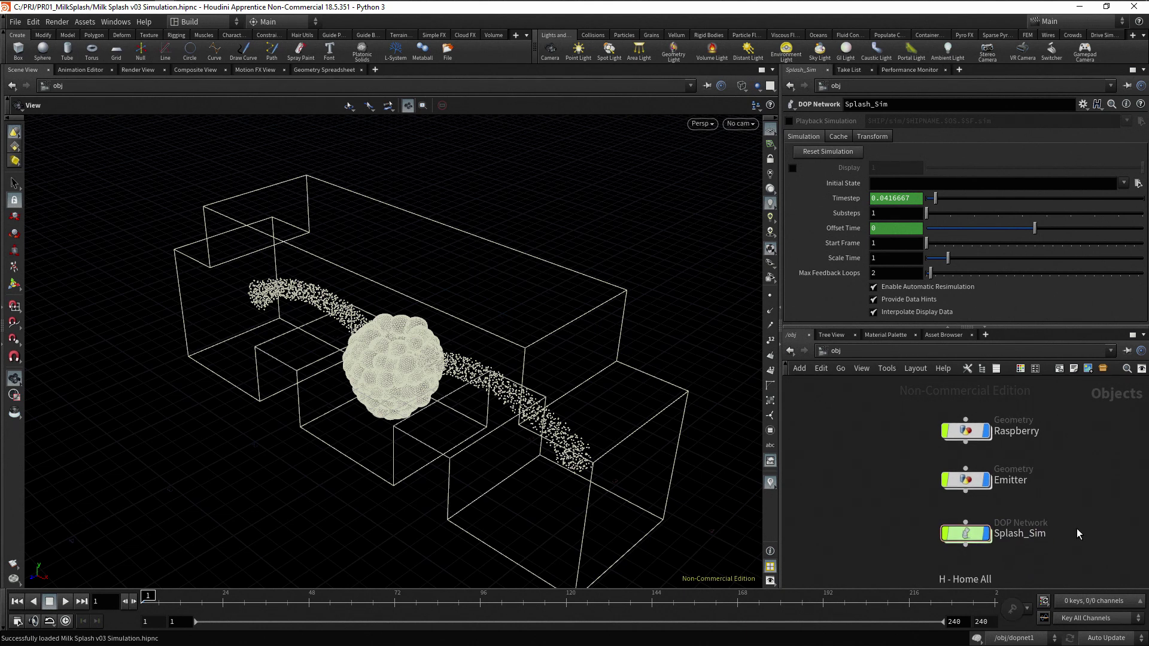
pyautogui.doubleClick(971, 534)
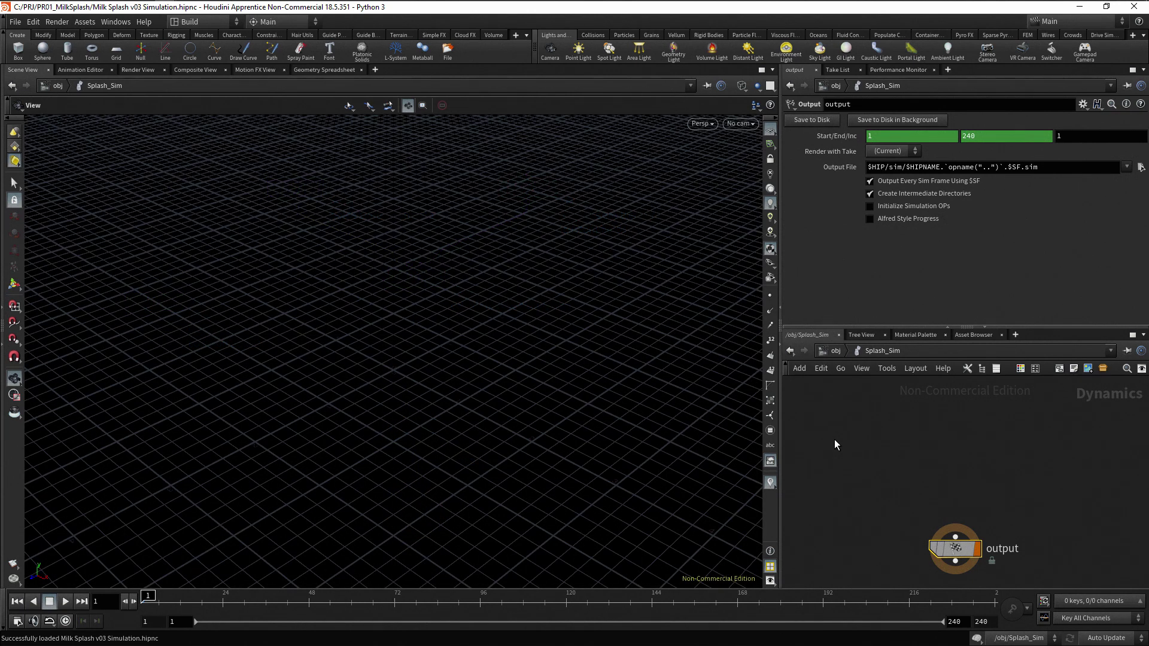
# Add flipobject1 and volumesource1 side by side at the same height
pyautogui.press('Tab')
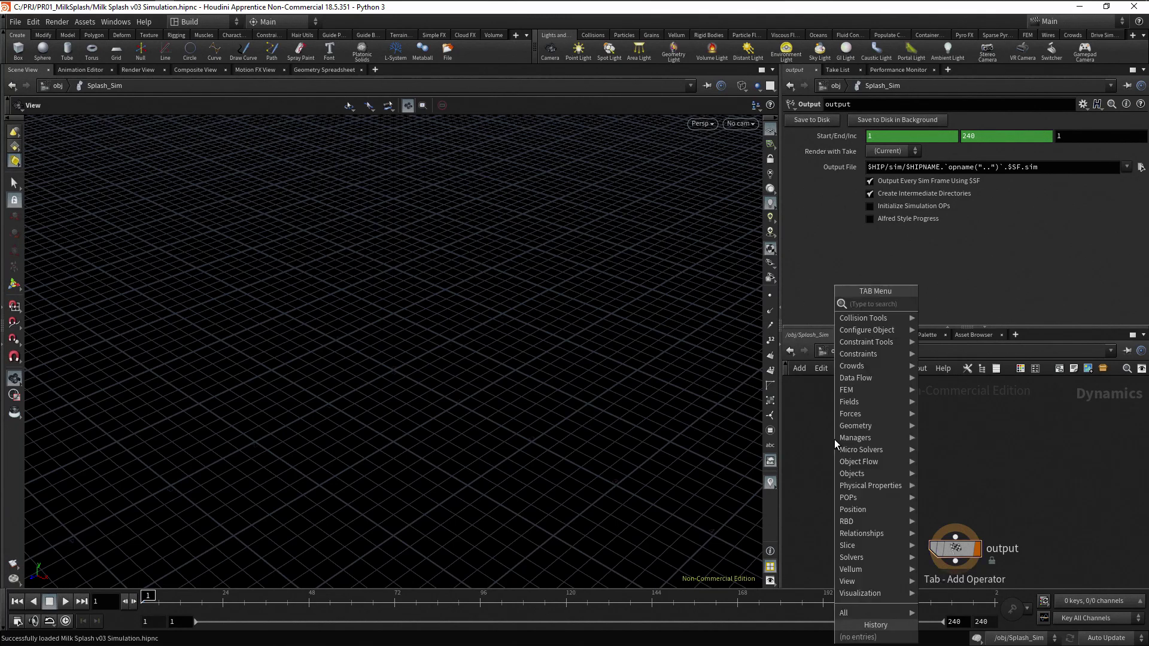
pyautogui.write('flipo')
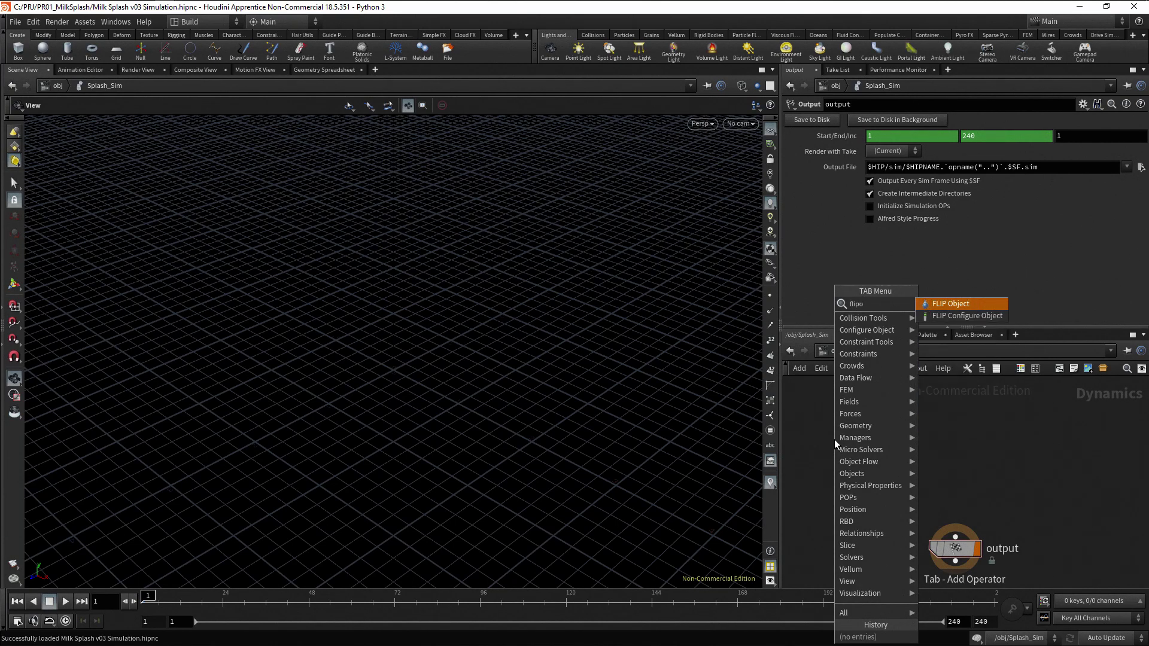
pyautogui.press('Return')
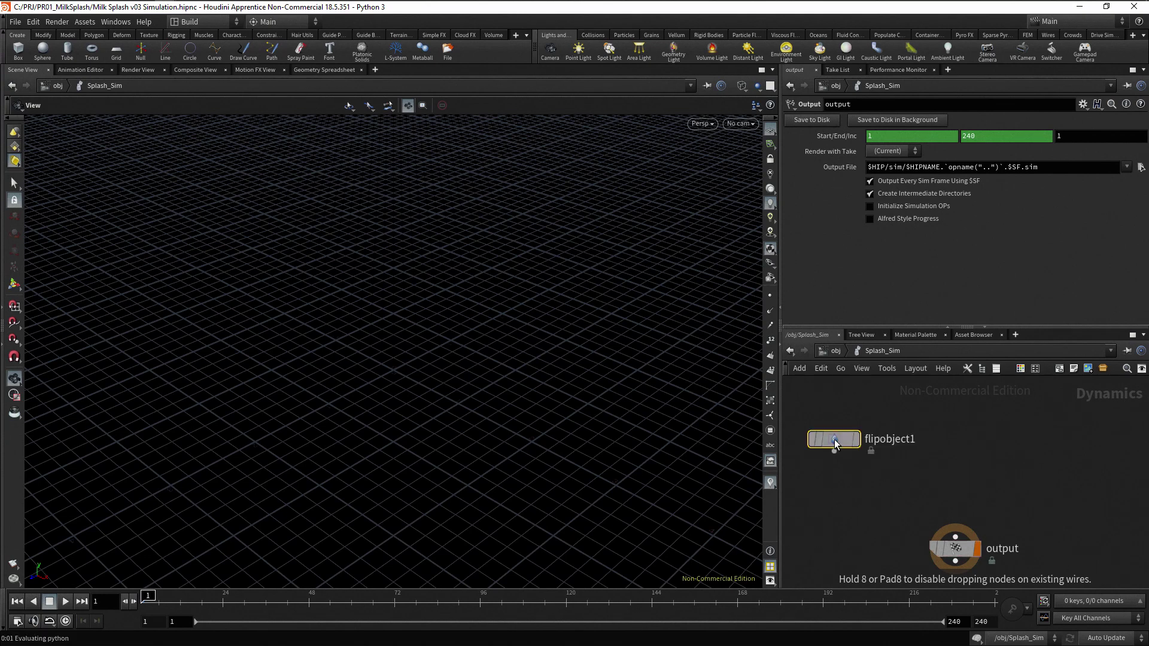
pyautogui.click(836, 443)
pyautogui.moveTo(835, 443); pyautogui.dragTo(864, 429)
pyautogui.press('Tab')
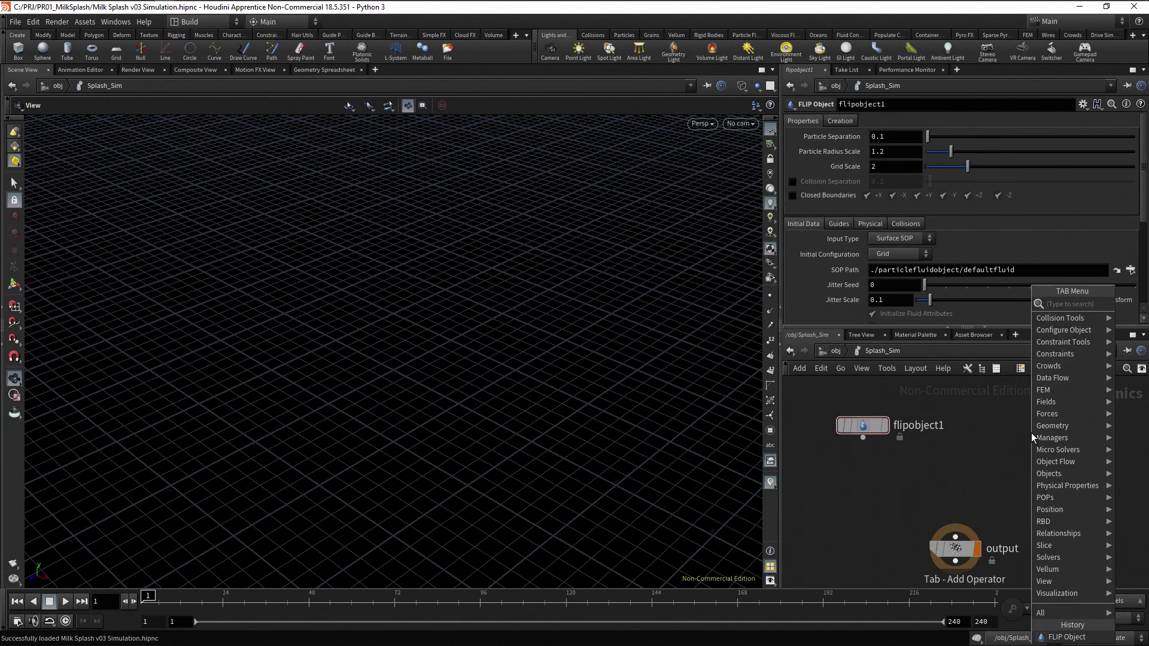
pyautogui.write('volumesou')
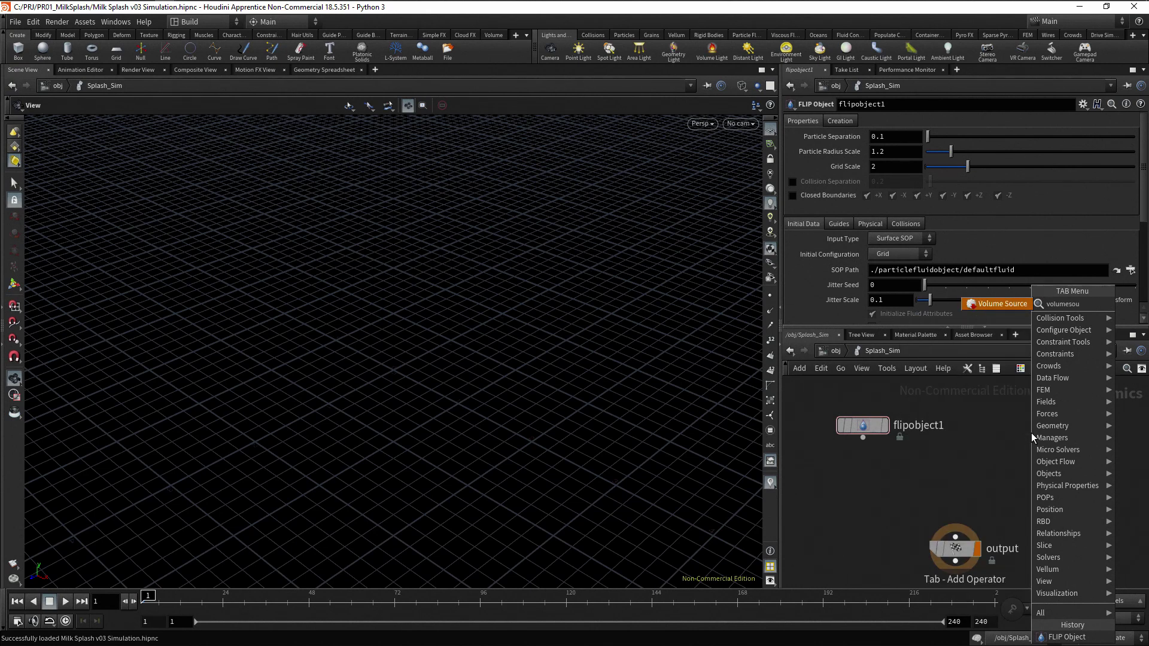
pyautogui.press('Return')
pyautogui.click(1032, 433)
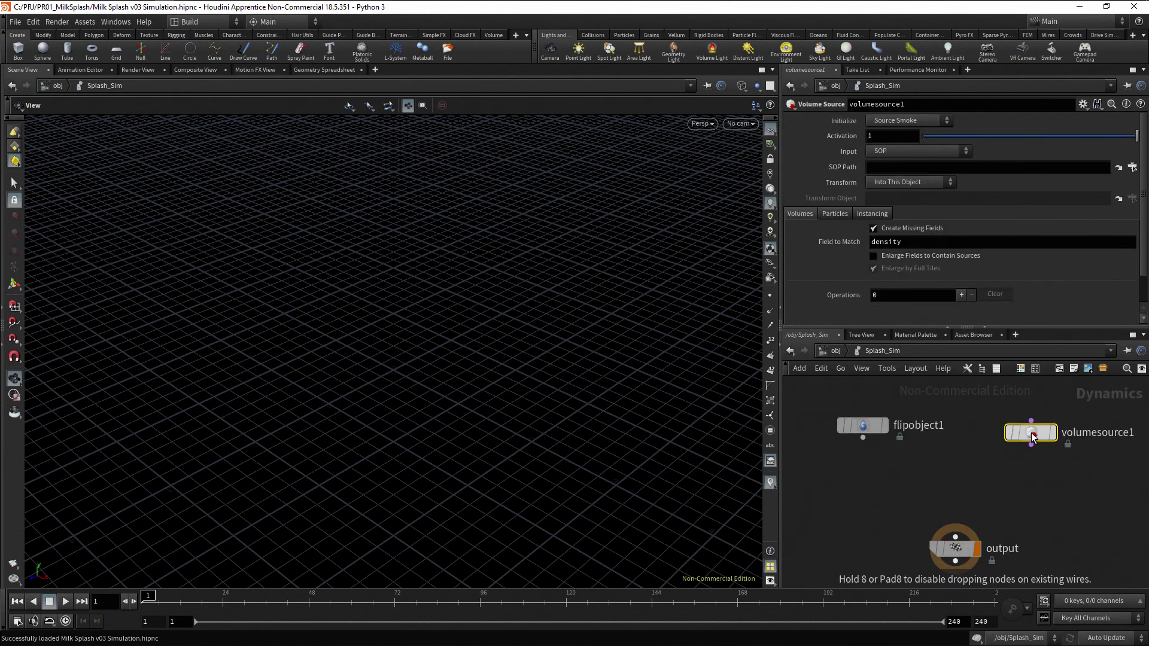
pyautogui.moveTo(1031, 436); pyautogui.dragTo(1031, 429)
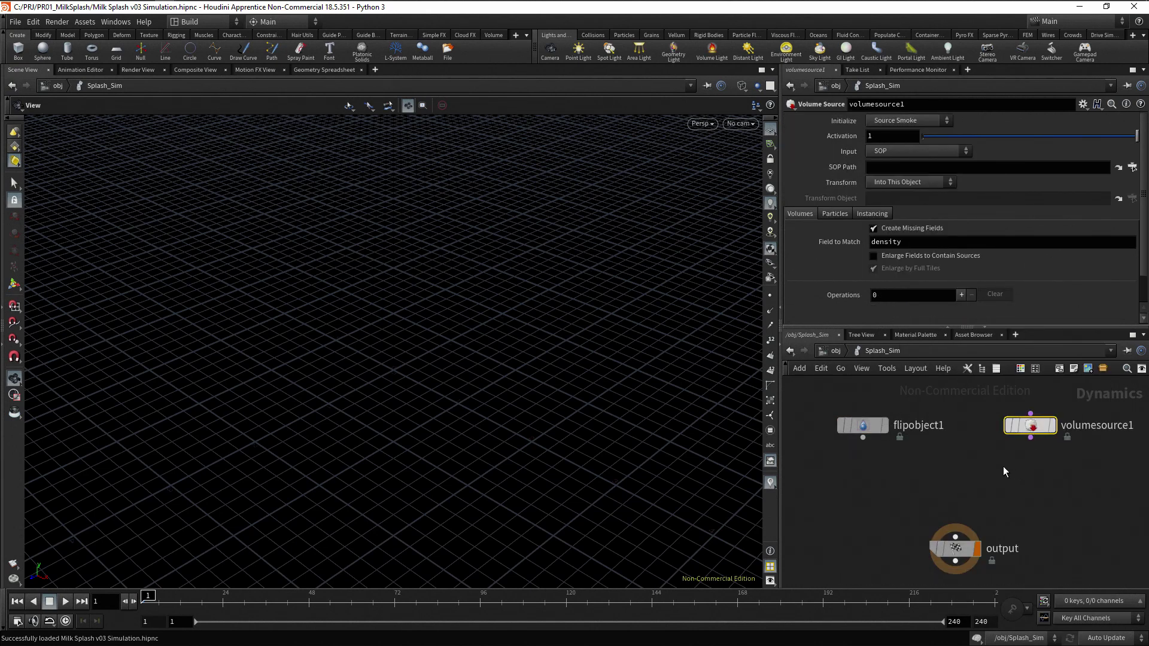
# Add flipsolver1 below the two source nodes and a Gravity Force node
pyautogui.press('Tab')
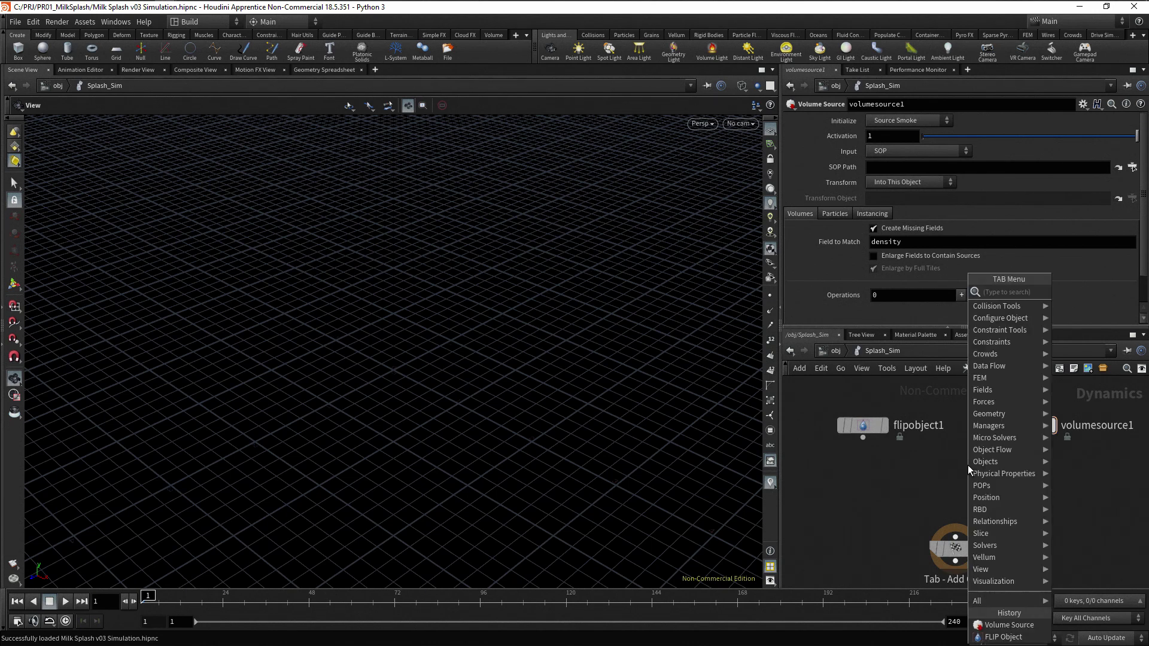
pyautogui.write('flipsolve')
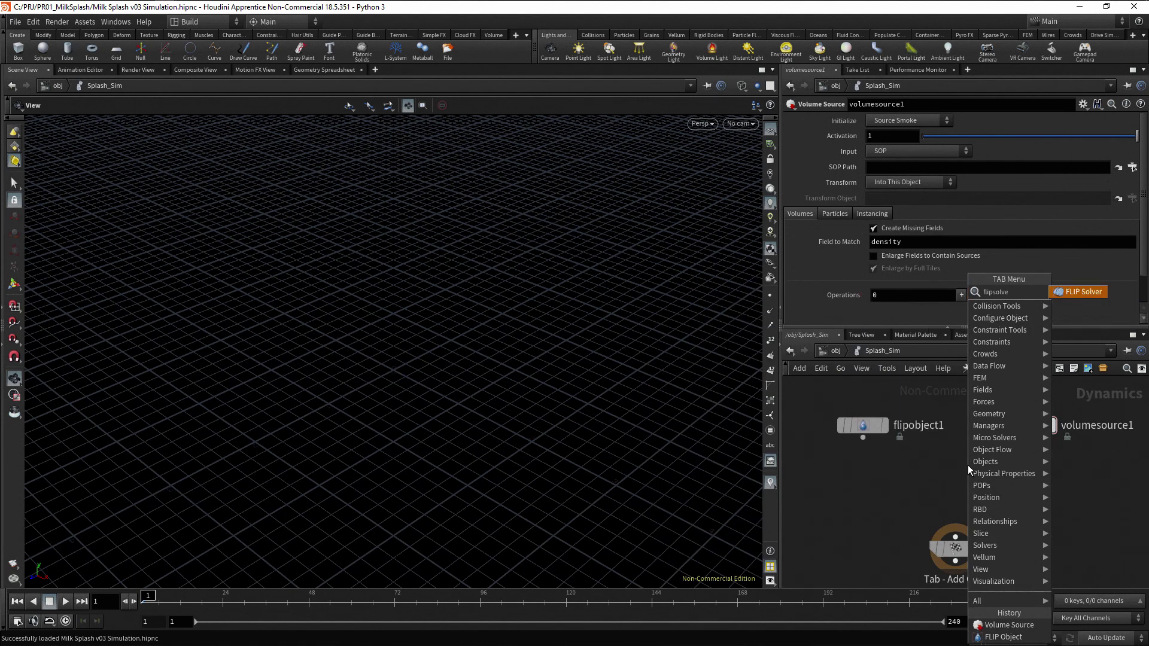
pyautogui.press('Return')
pyautogui.click(968, 465)
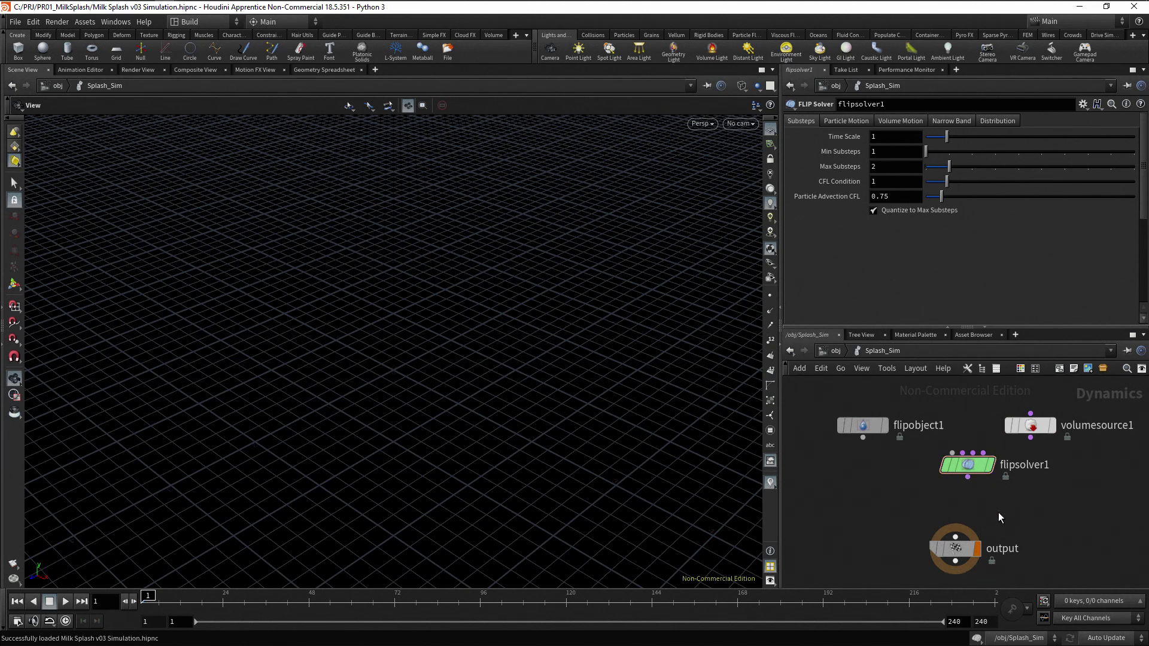
pyautogui.press('Tab')
pyautogui.write('gra')
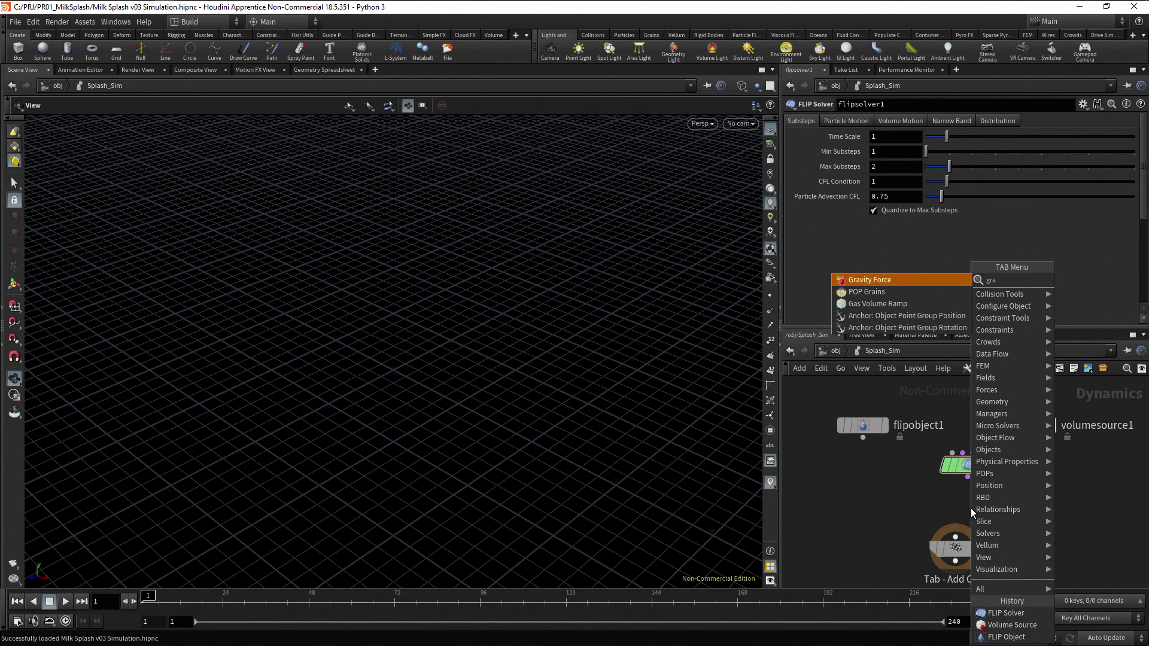
pyautogui.press('Return')
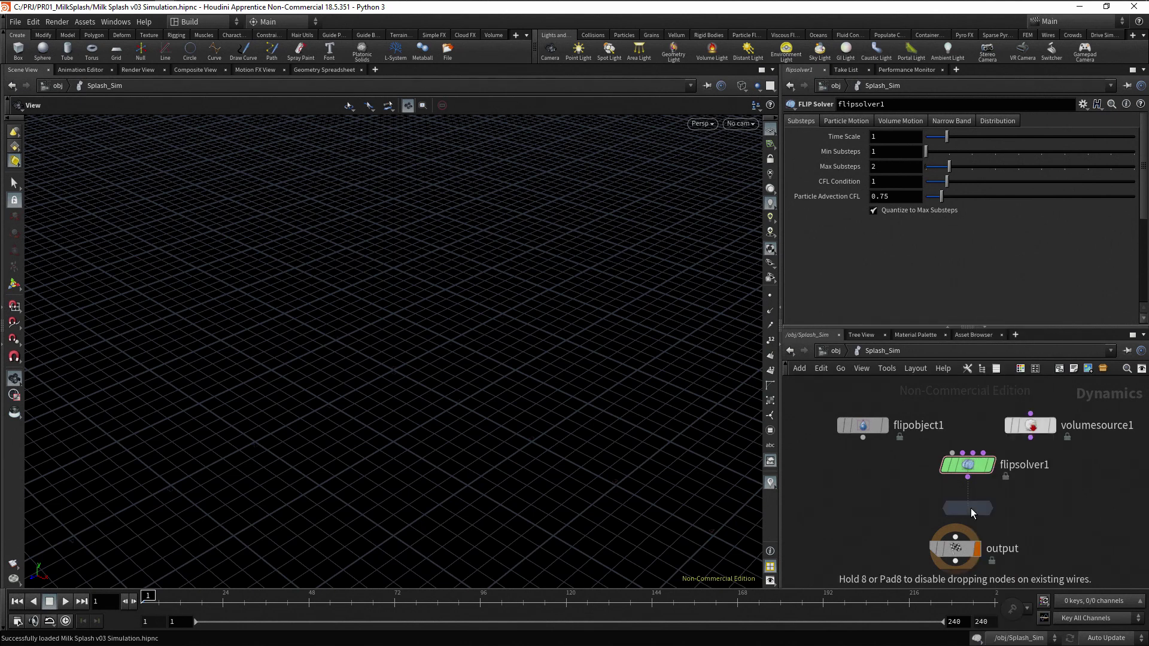
# Place gravity1 above output and wire flipobject1 and volumesource1 into flipsolver1
pyautogui.click(971, 508)
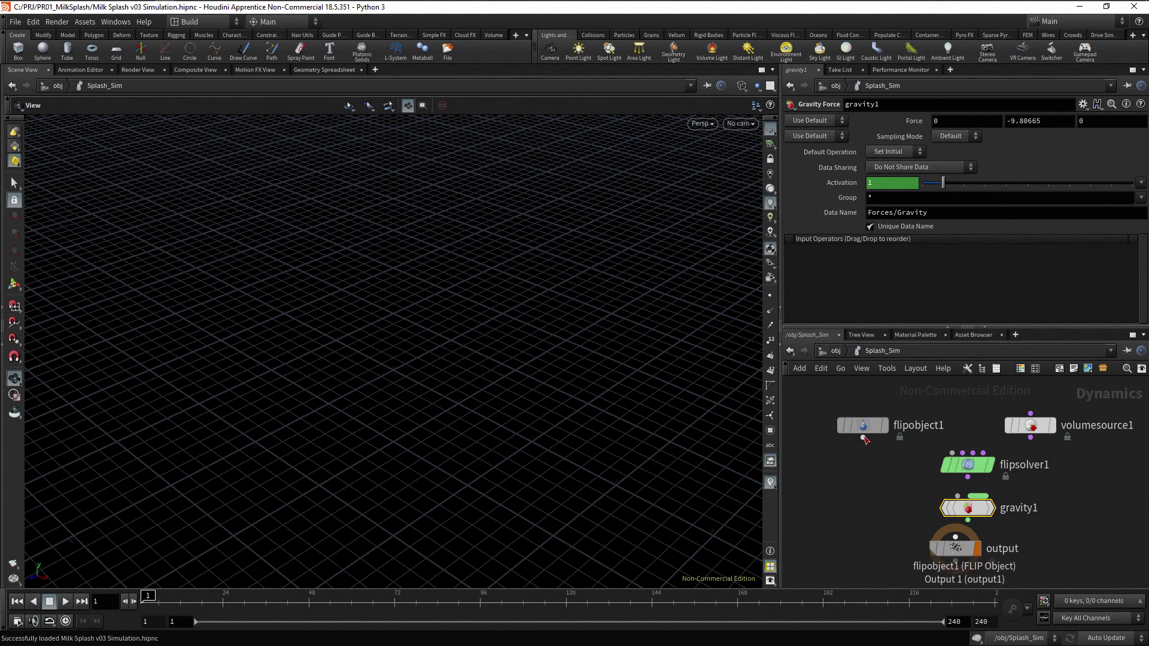
pyautogui.click(864, 439)
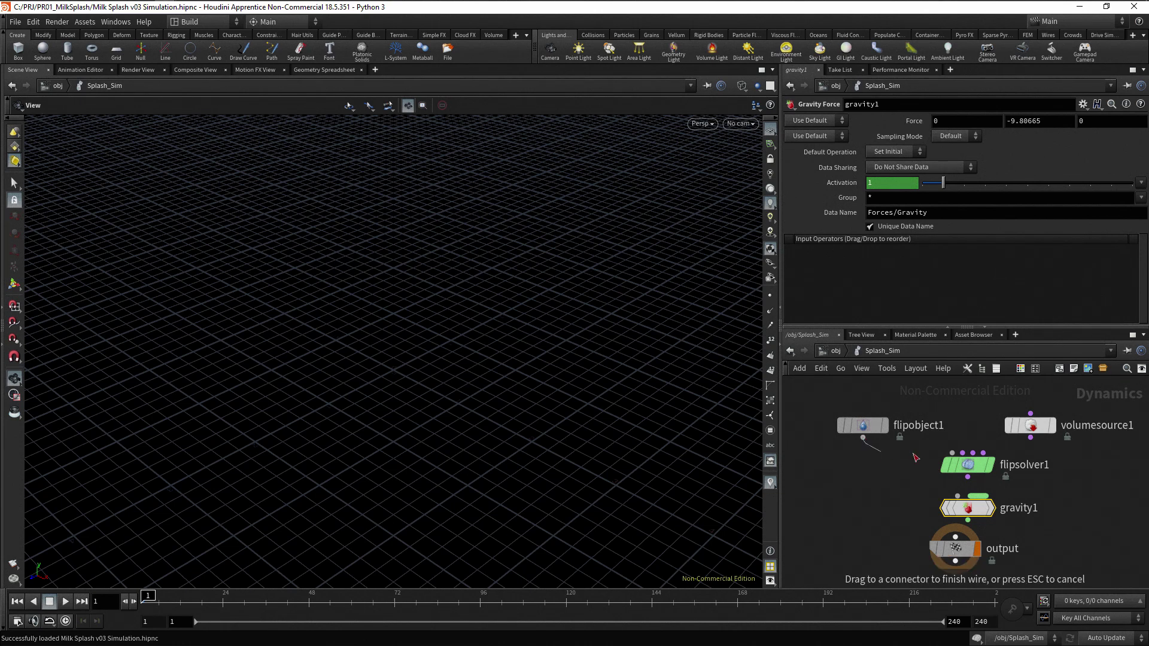
pyautogui.click(952, 454)
pyautogui.click(1030, 438)
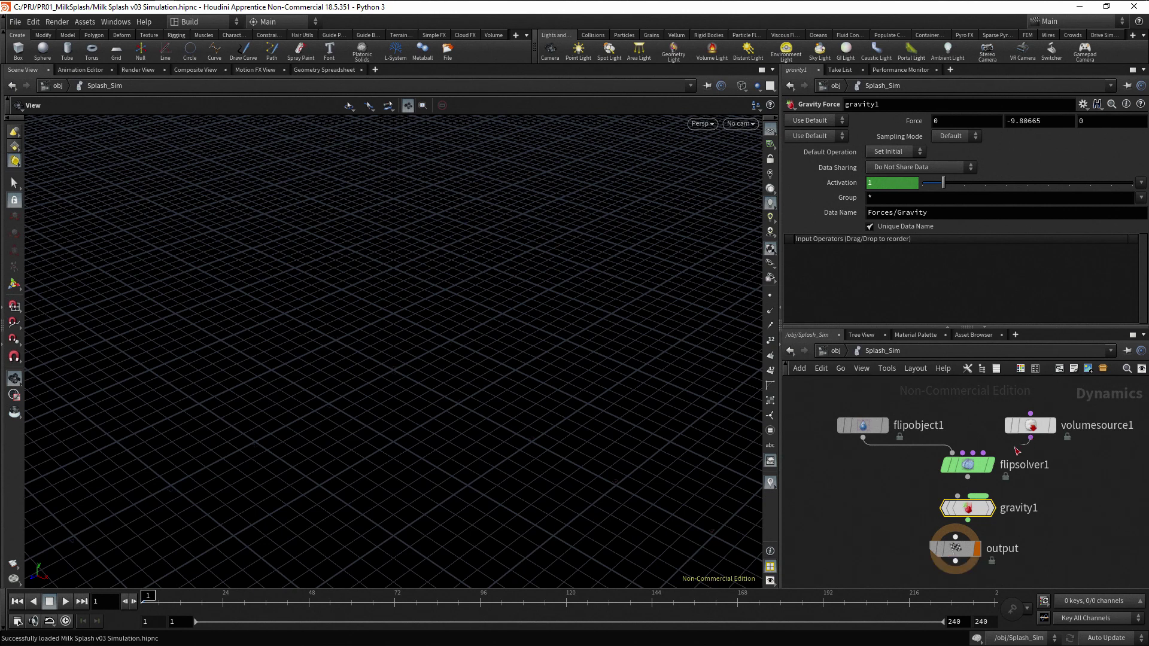
pyautogui.click(984, 453)
# Chain flipsolver1 into gravity1 and gravity1 into output, then lay out and frame the nodes
pyautogui.click(968, 477)
pyautogui.click(958, 496)
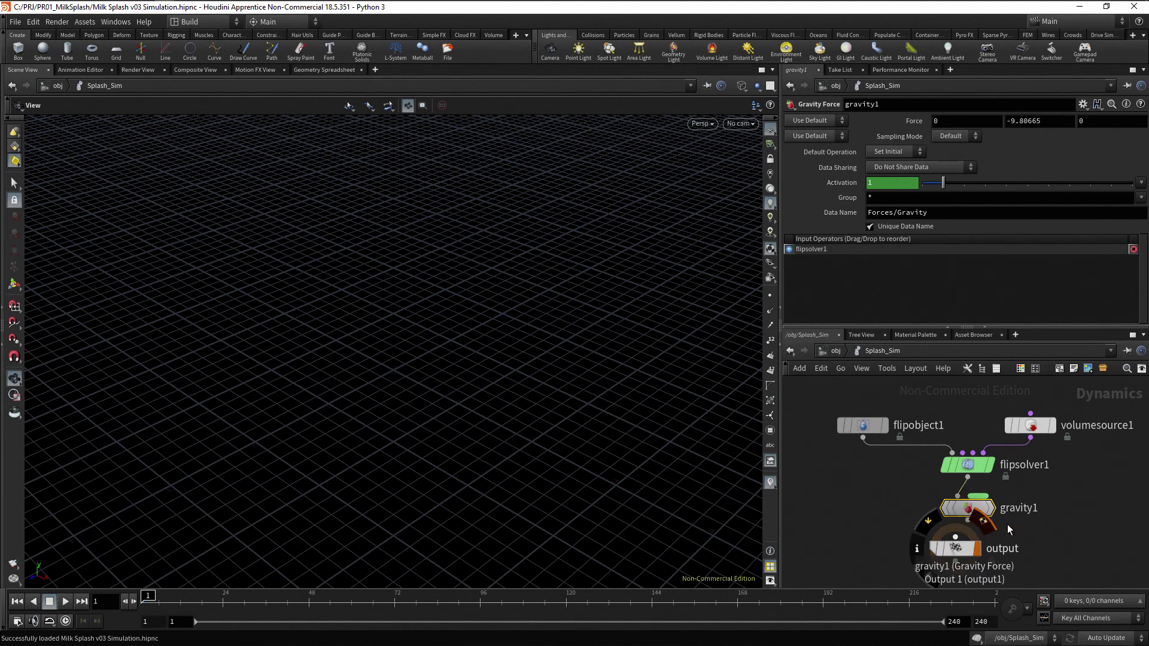
pyautogui.click(968, 521)
pyautogui.click(956, 537)
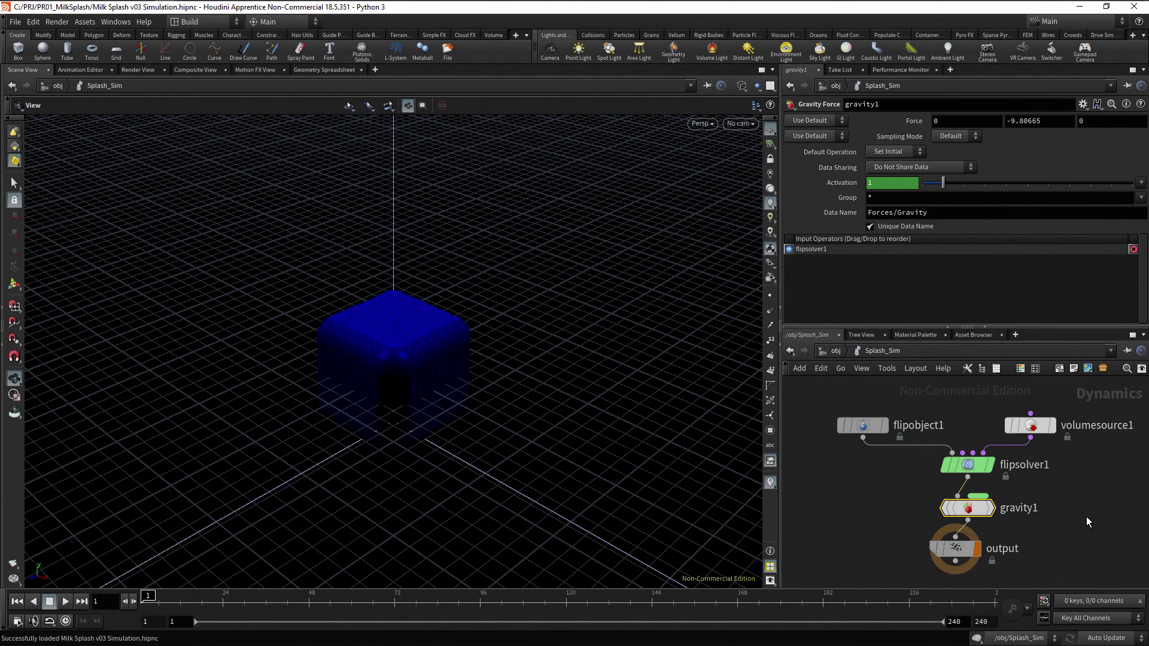
pyautogui.press('l')
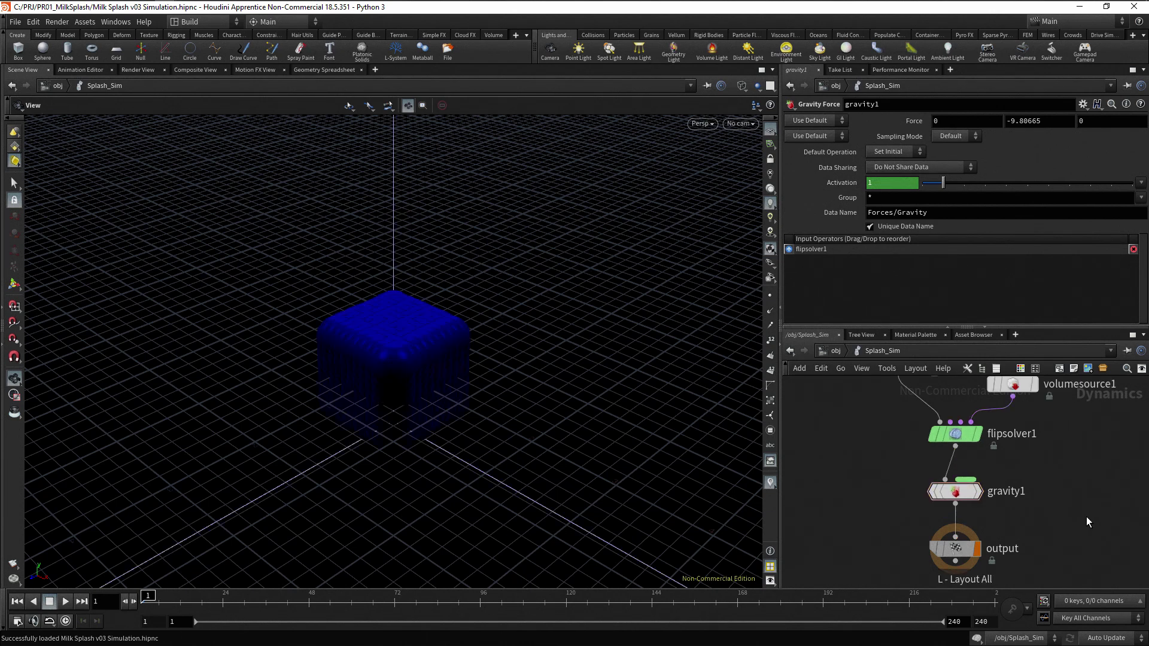
pyautogui.press('h')
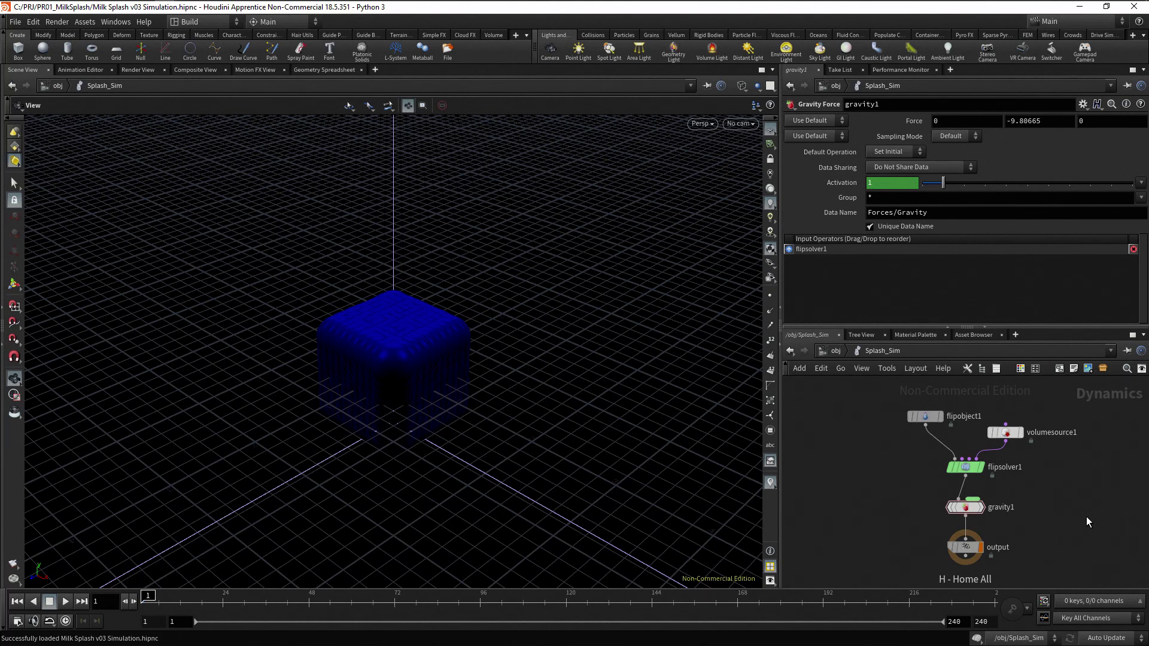
pyautogui.click(926, 420)
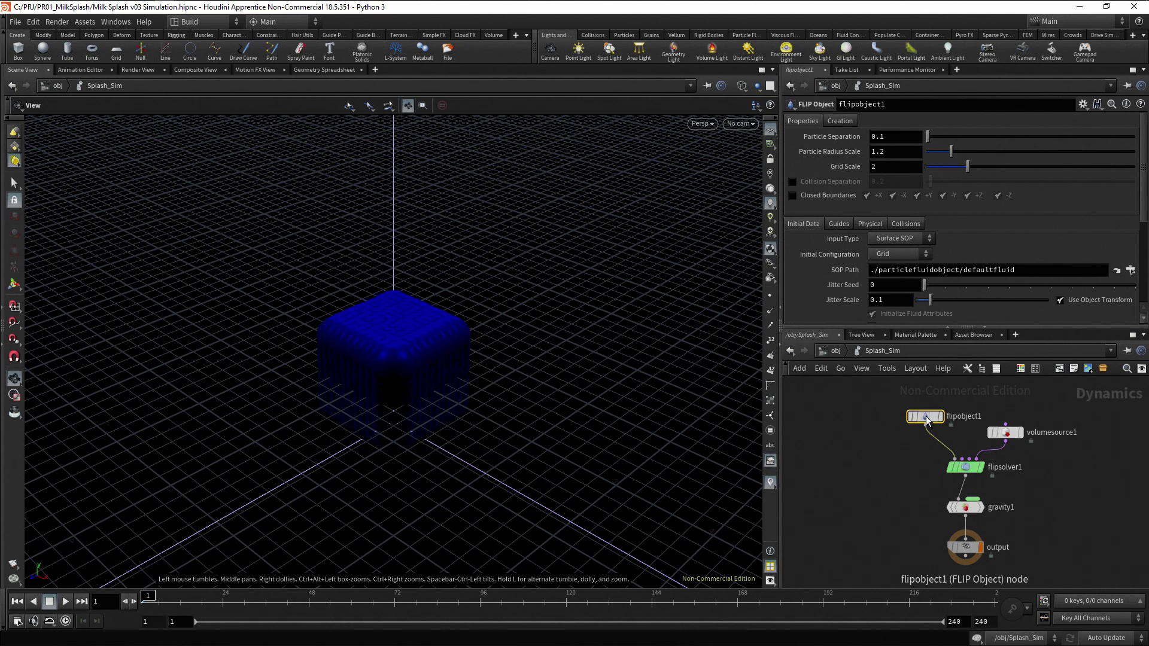
pyautogui.rightClick(846, 141)
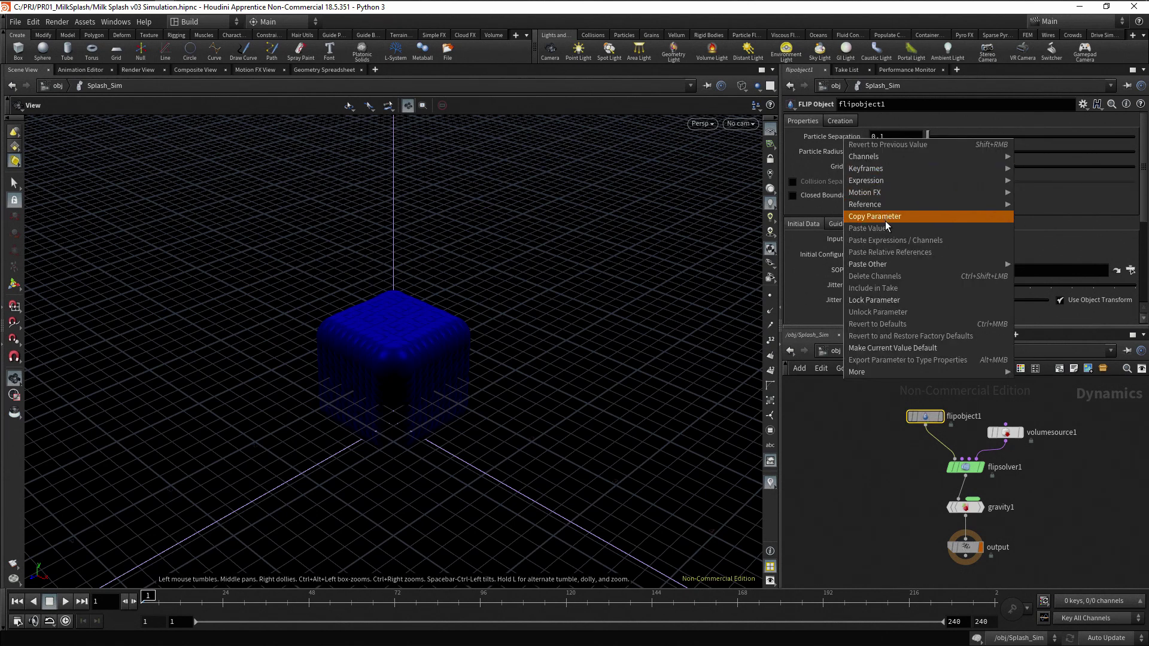
pyautogui.click(906, 217)
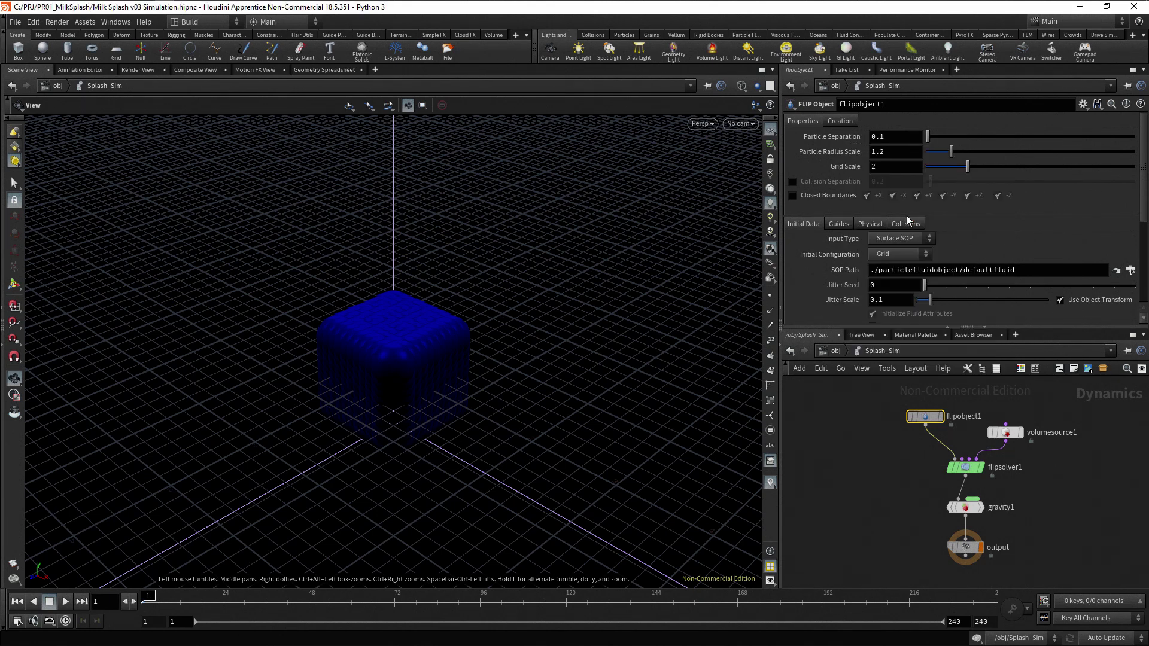
# Make Emitter's flipsource1 Particle Separation a relative reference to flipobject1's 0.1, then return to /obj
pyautogui.click(836, 351)
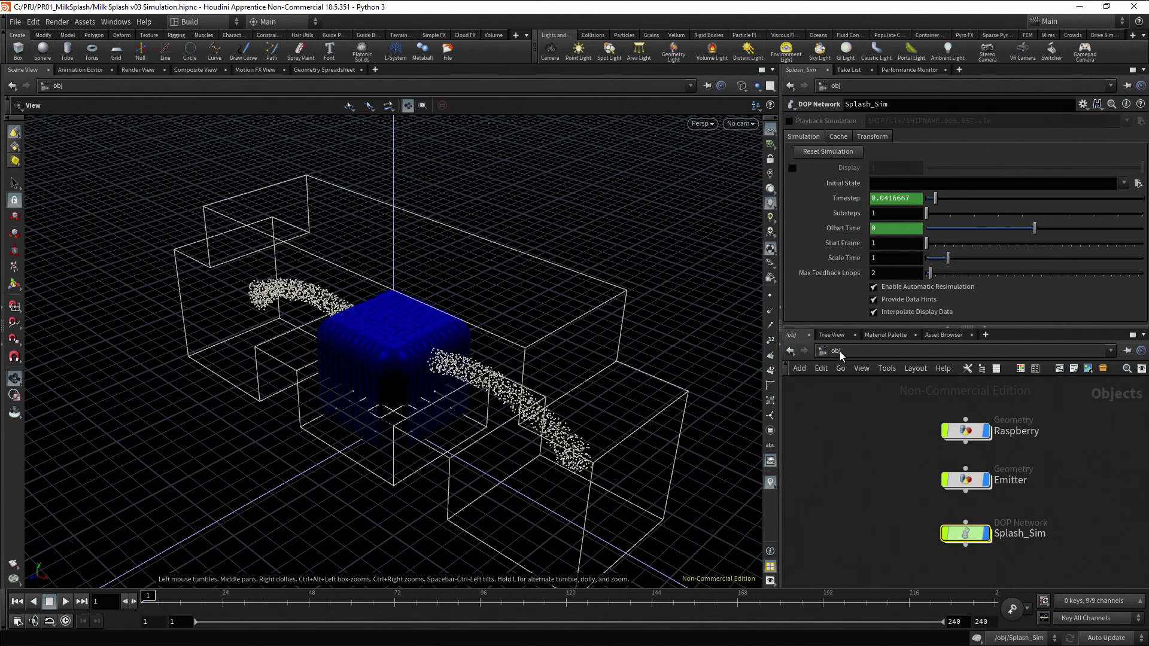
pyautogui.doubleClick(967, 482)
pyautogui.click(970, 510)
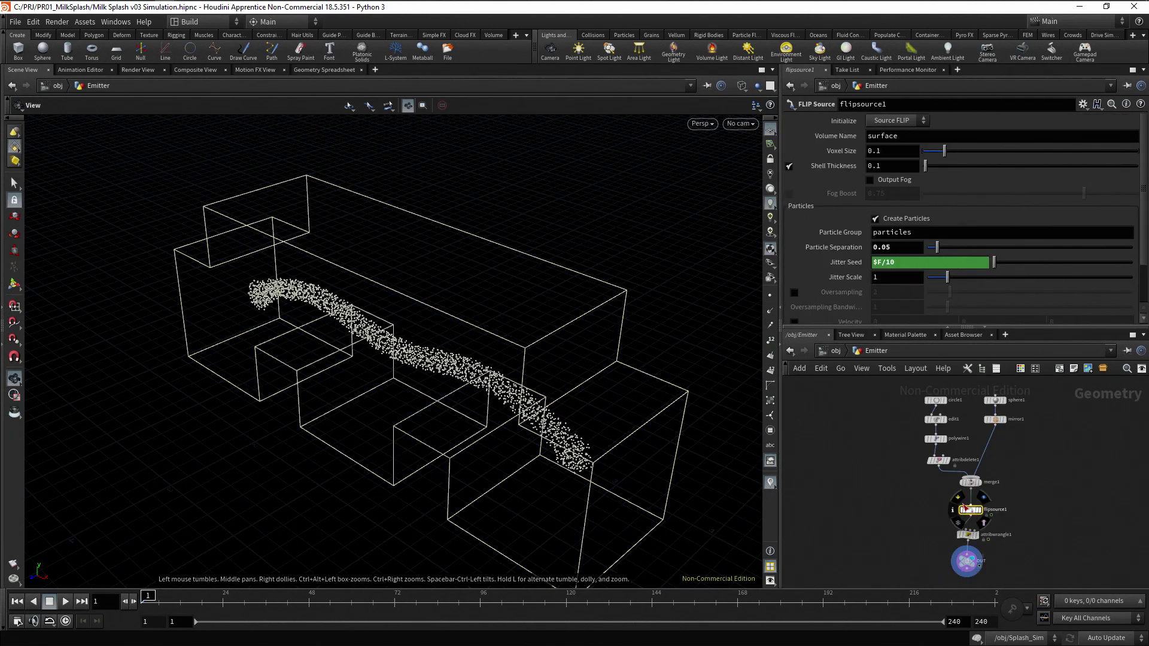
pyautogui.rightClick(849, 251)
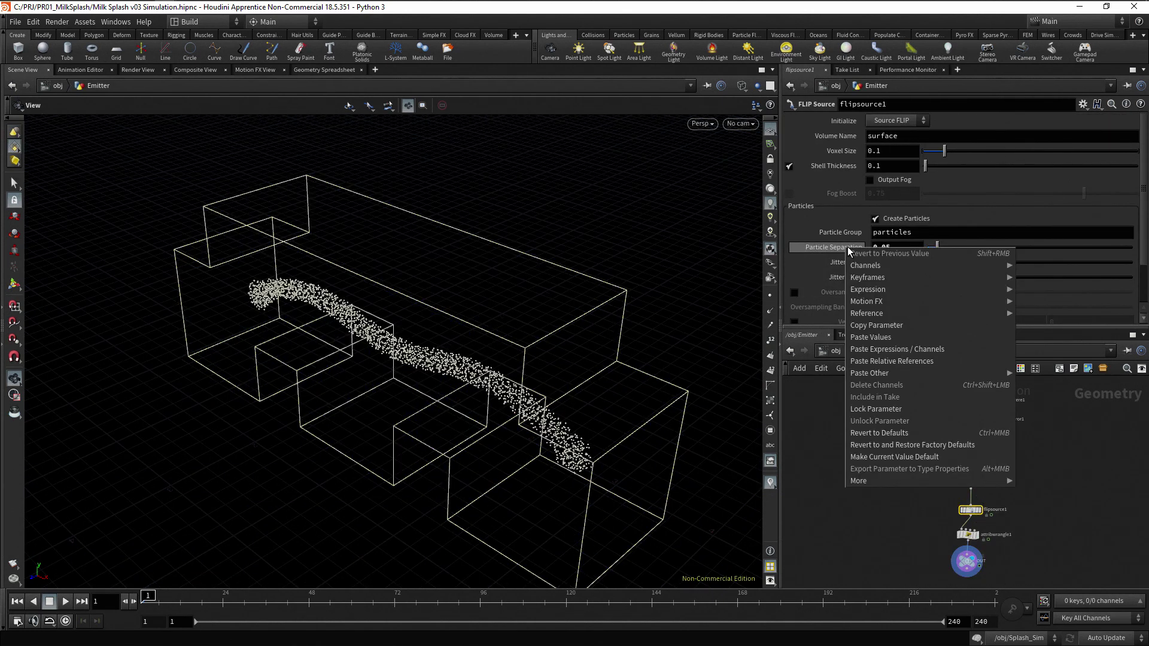
pyautogui.click(946, 360)
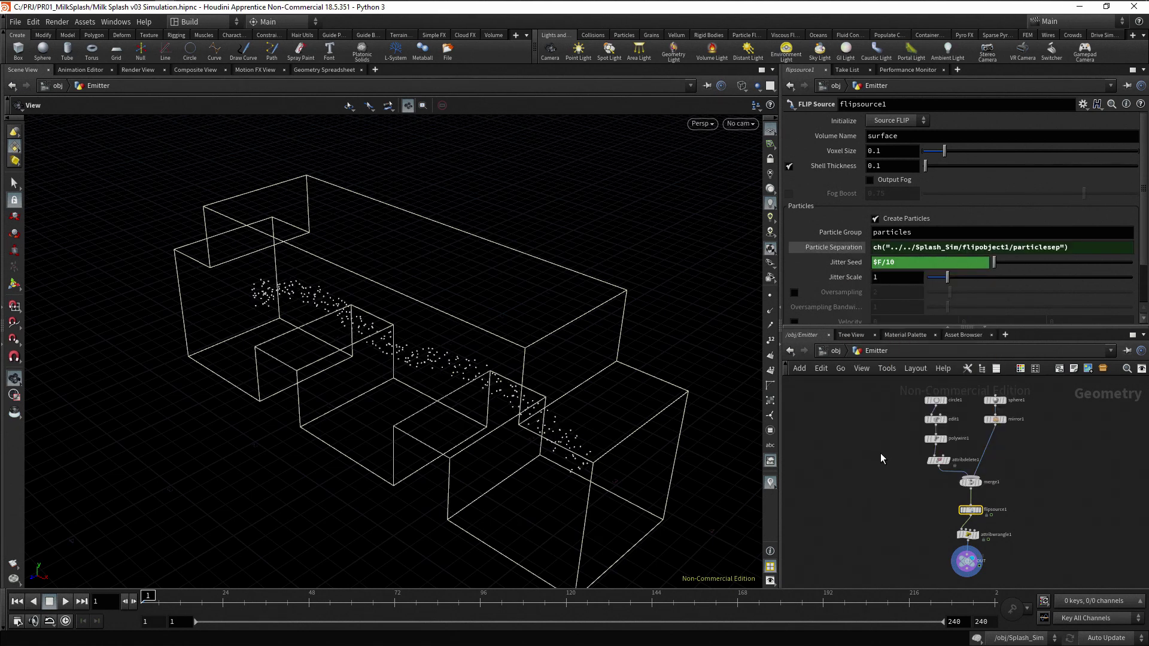
pyautogui.click(843, 249)
pyautogui.click(843, 249)
pyautogui.click(843, 249)
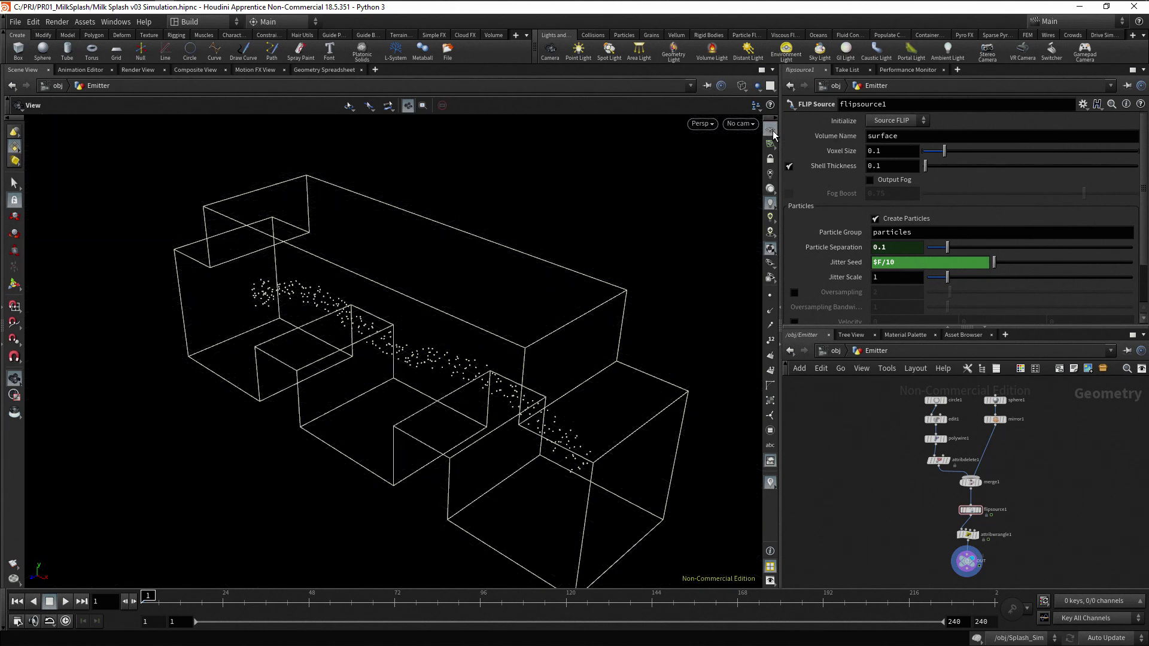
pyautogui.click(837, 352)
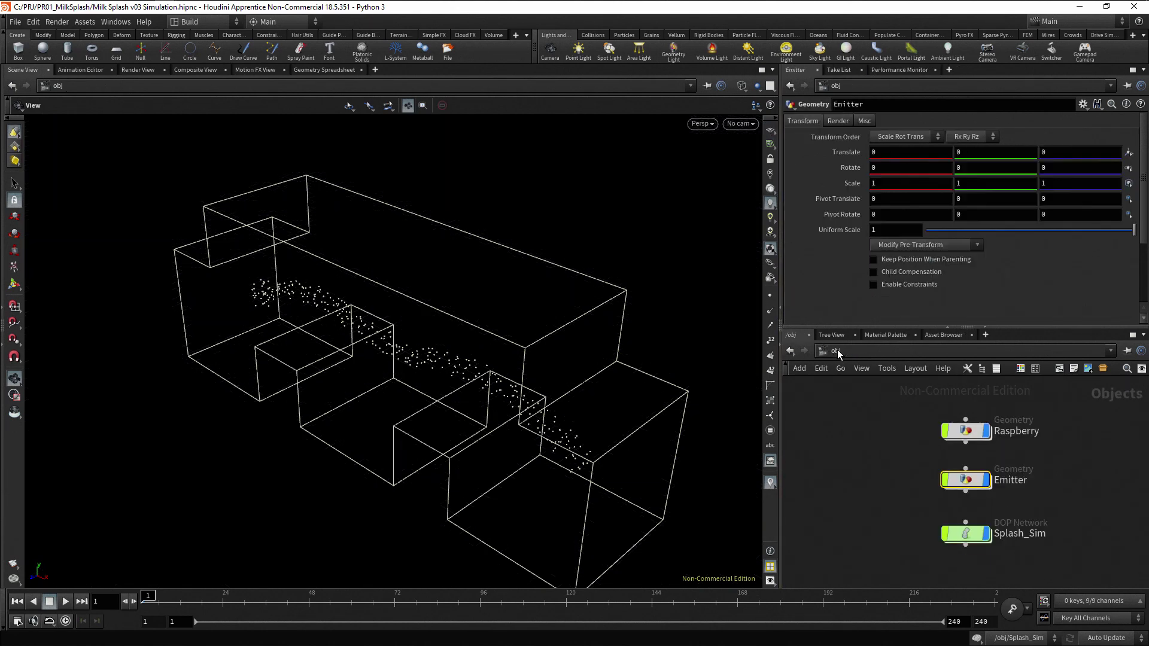
# Inside Splash_Sim, set flipobject1's particle visualization to Particles and select its default SOP path
pyautogui.doubleClick(974, 538)
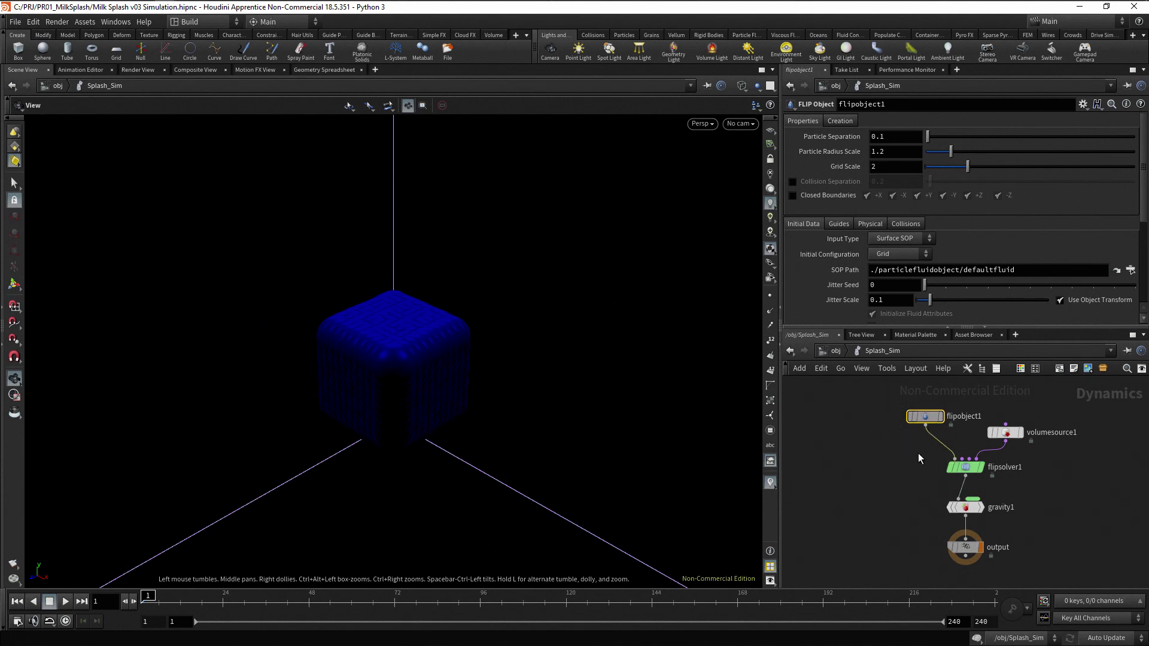
pyautogui.click(839, 224)
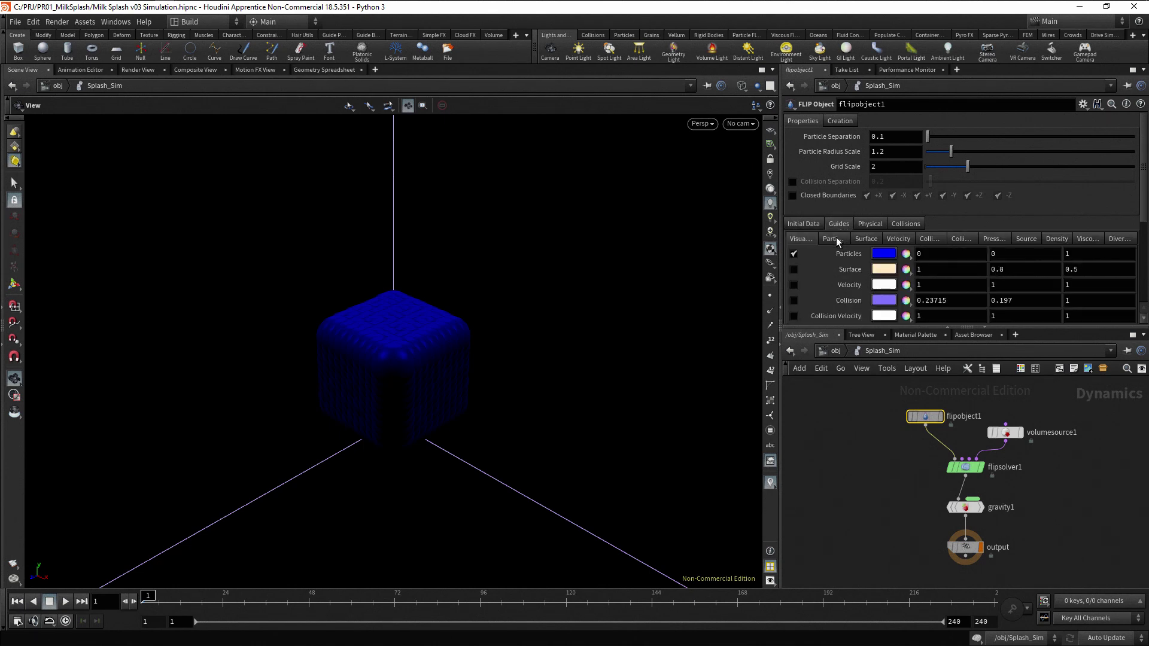
pyautogui.click(836, 238)
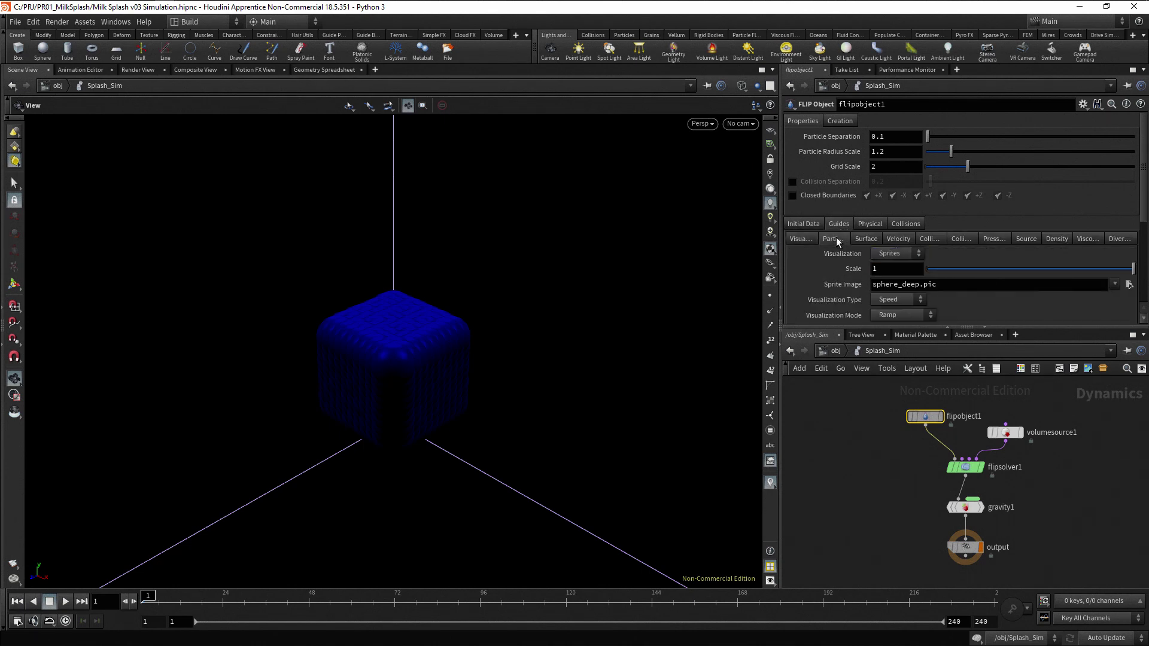
pyautogui.click(918, 253)
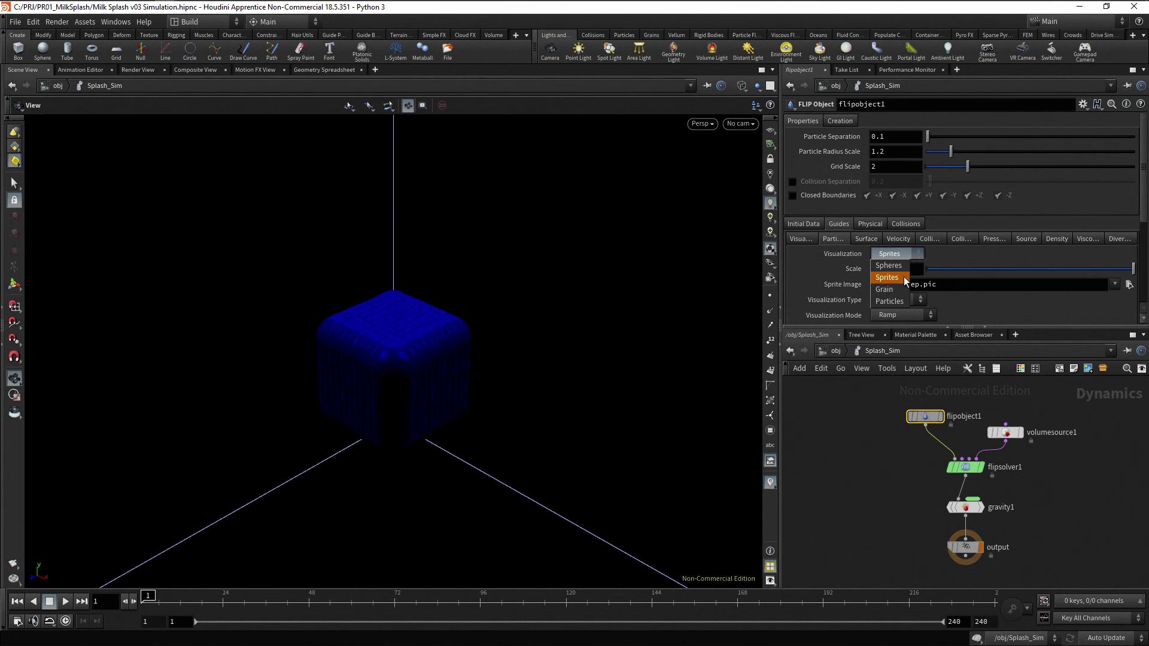
pyautogui.click(898, 302)
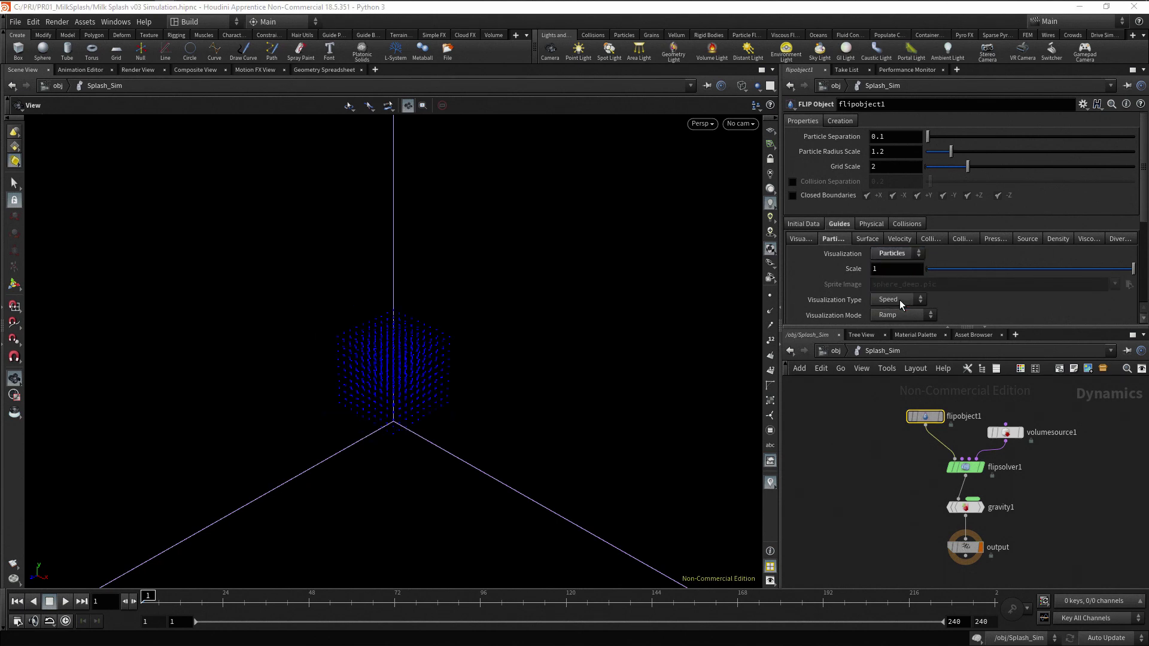
pyautogui.click(813, 223)
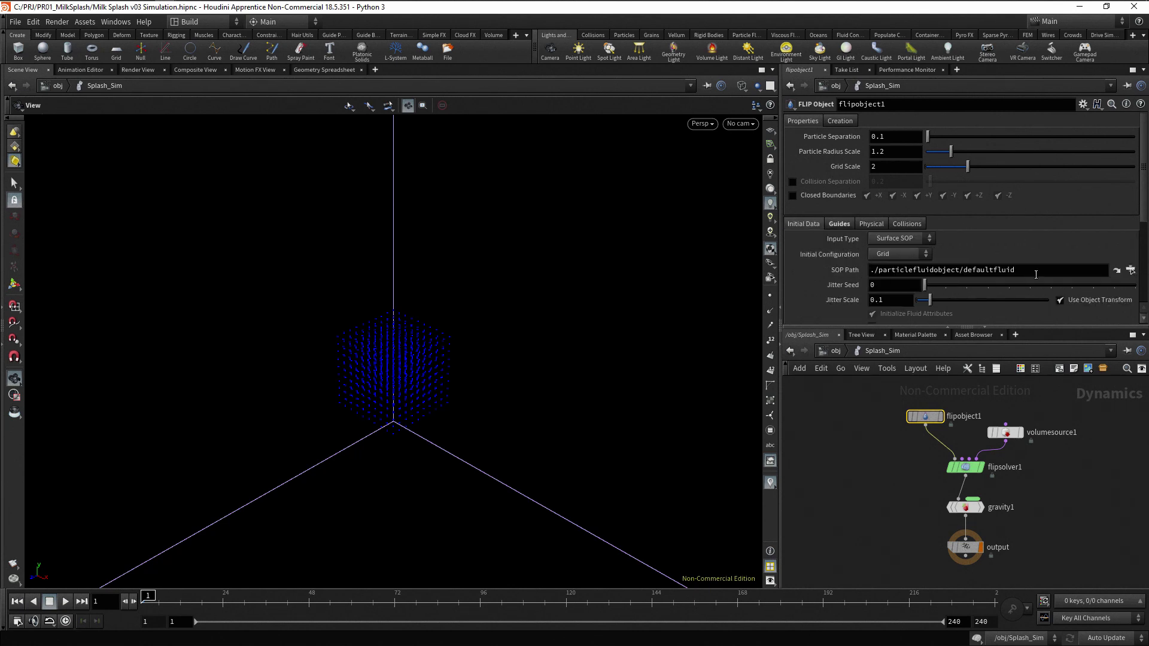
pyautogui.moveTo(1015, 270); pyautogui.dragTo(837, 262)
# Clear flipobject1's SOP path, then set volumesource1 to Source FLIP from /obj/Emitter/OUT
pyautogui.press('BackSpace')
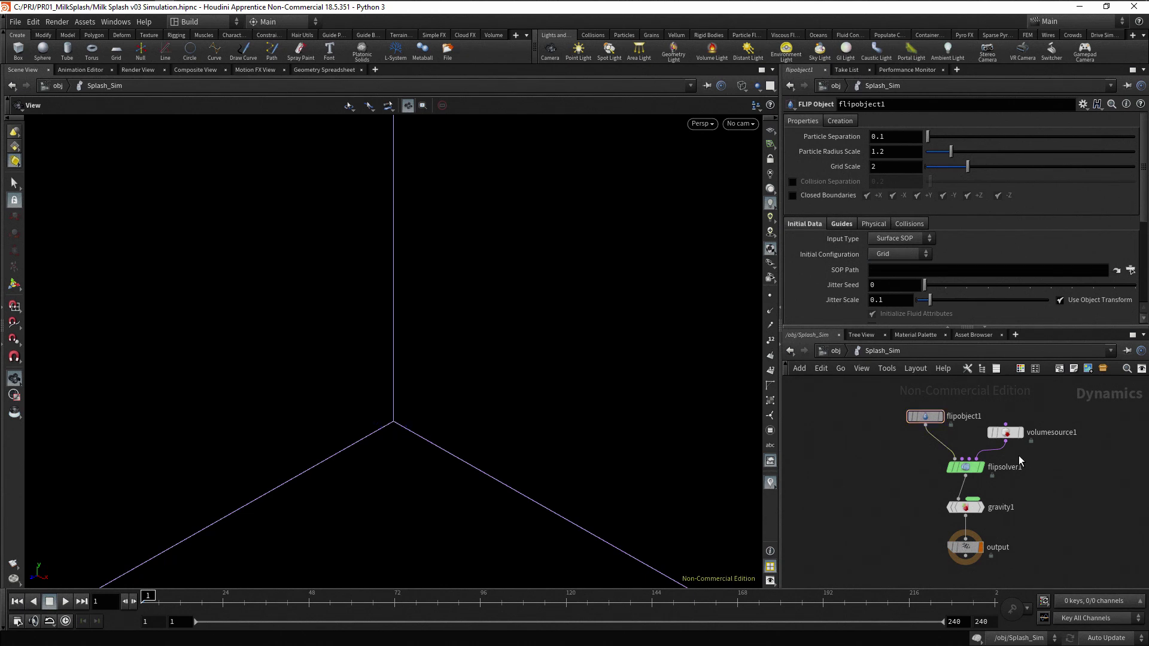
pyautogui.click(1008, 431)
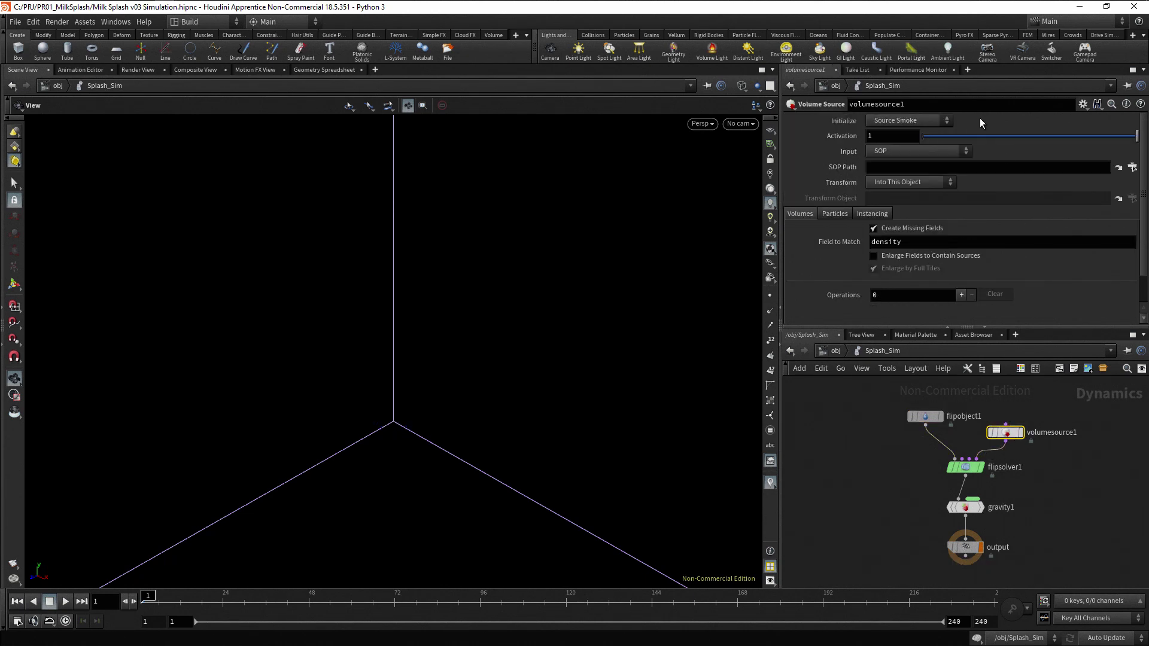
pyautogui.click(949, 119)
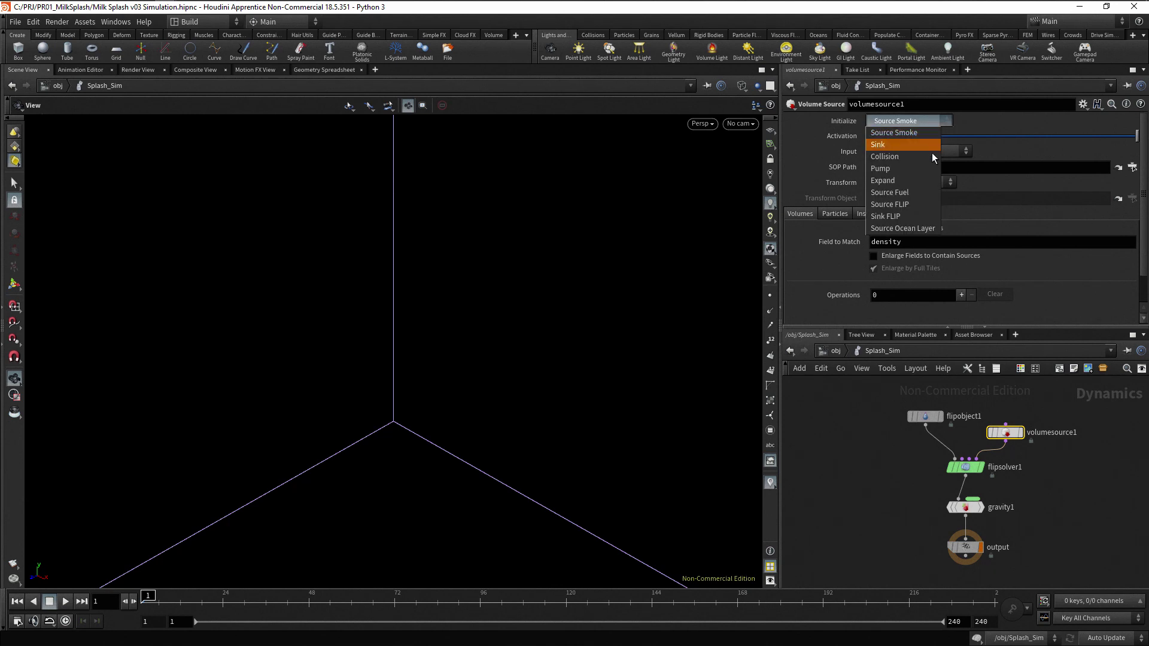
pyautogui.click(911, 204)
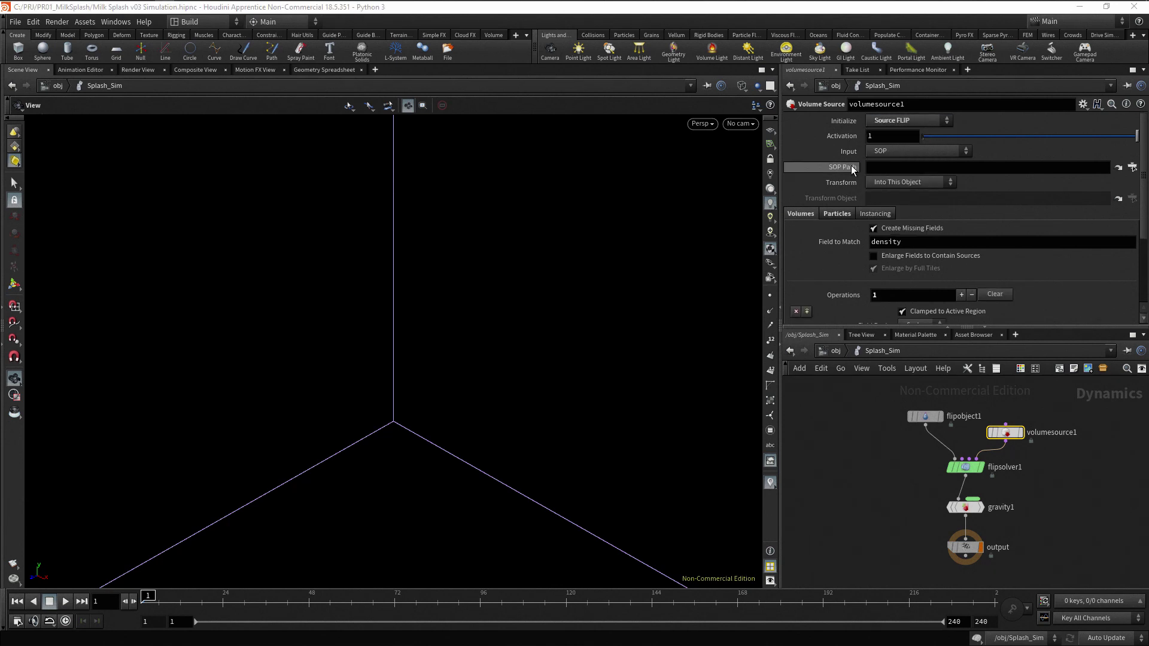
pyautogui.click(1133, 167)
pyautogui.click(1011, 125)
pyautogui.click(1023, 136)
pyautogui.click(1062, 150)
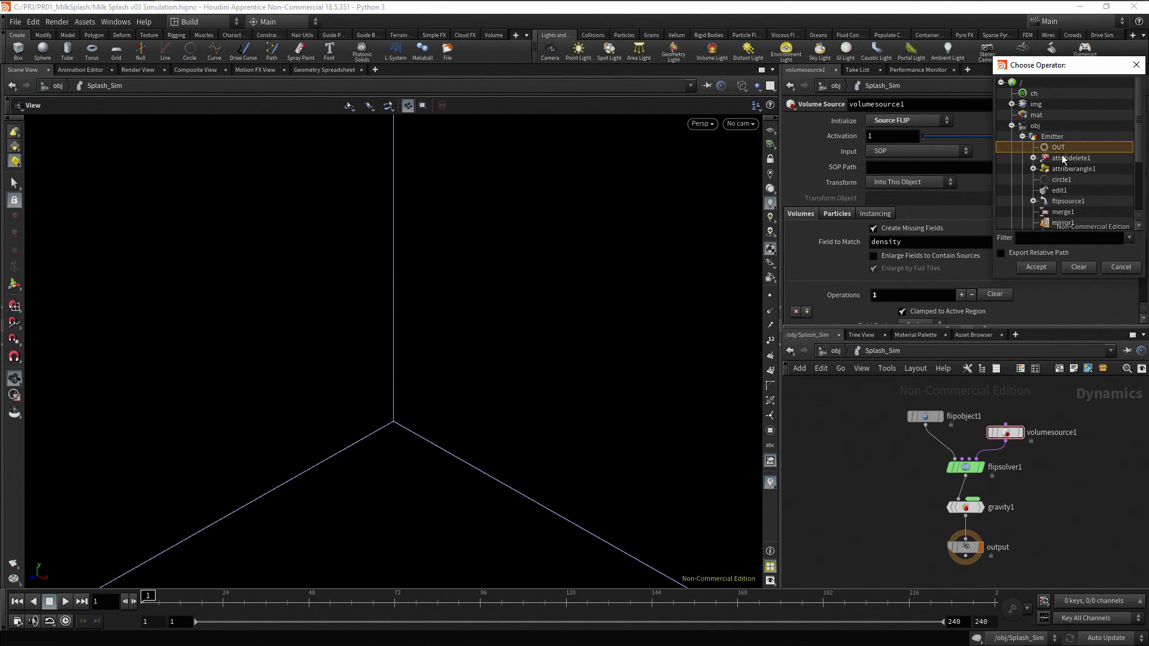
pyautogui.click(1043, 267)
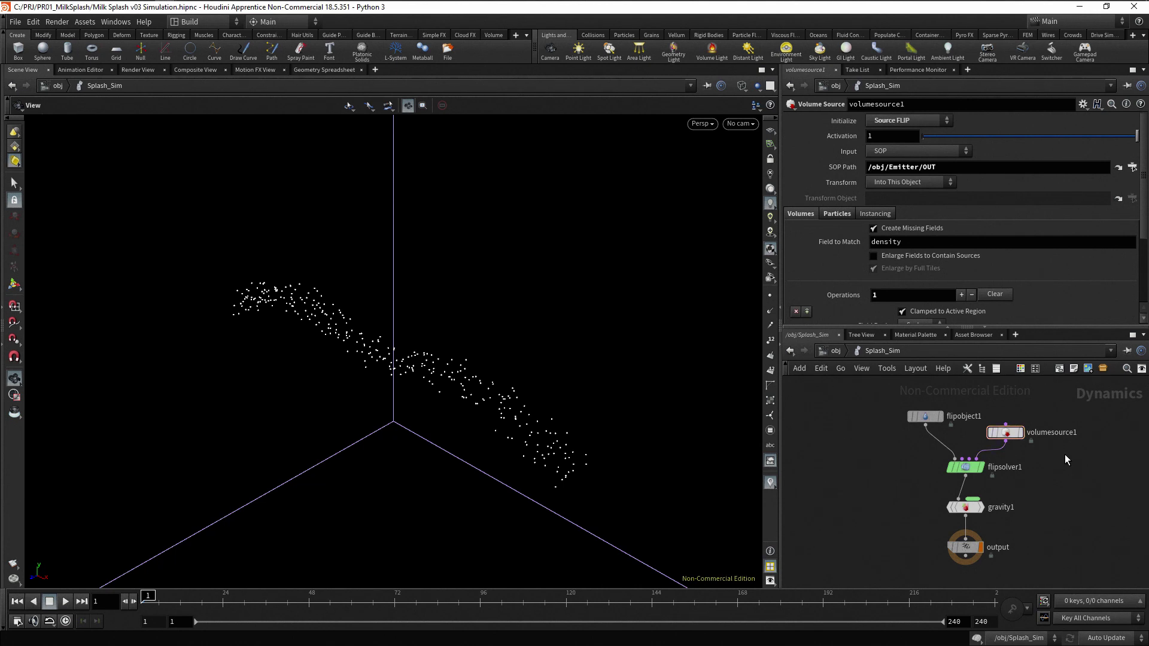
# Show flipsolver1's Volume Motion settings and frame and orbit the view around its volume box
pyautogui.click(967, 468)
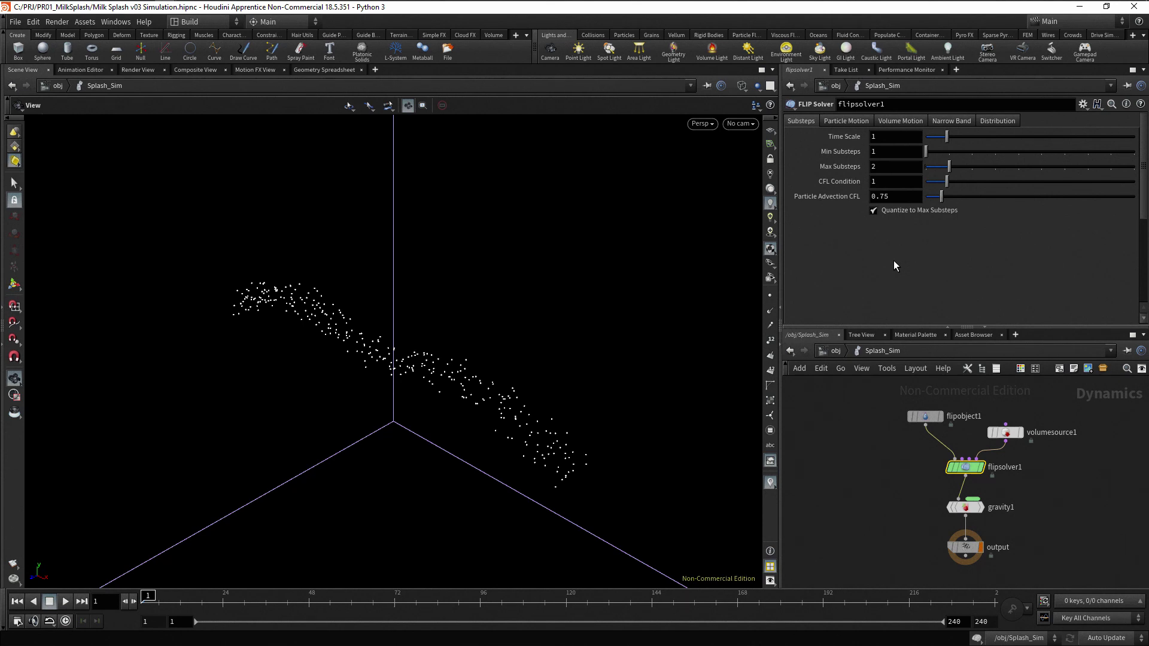
pyautogui.click(917, 121)
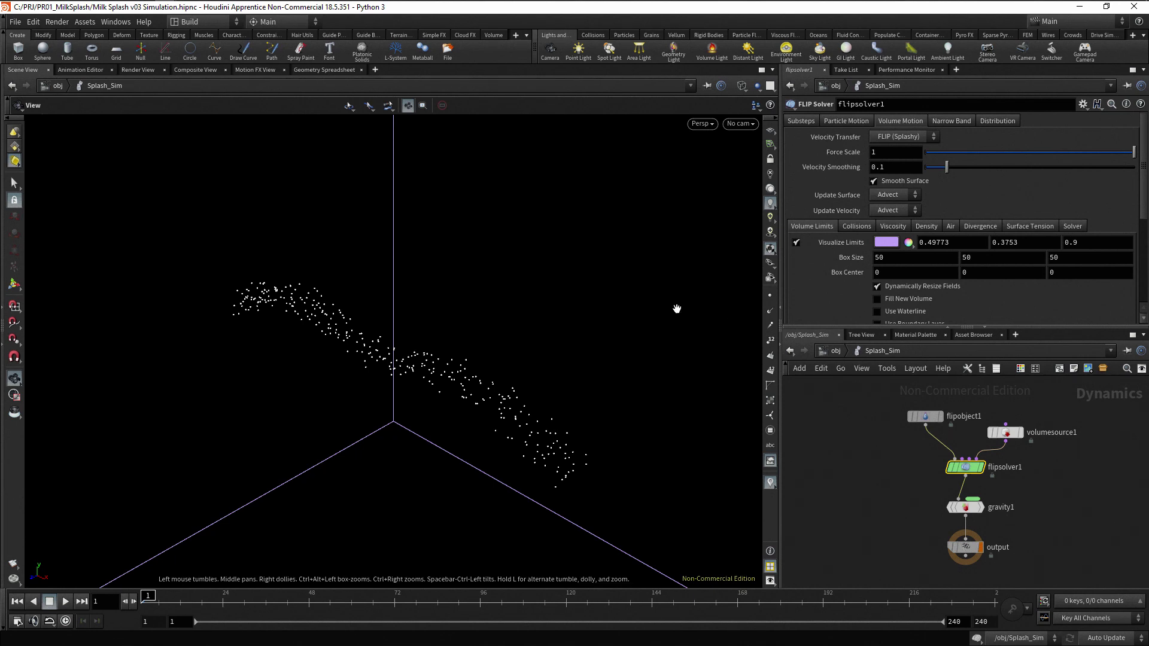
pyautogui.hotkey('space', 'h')
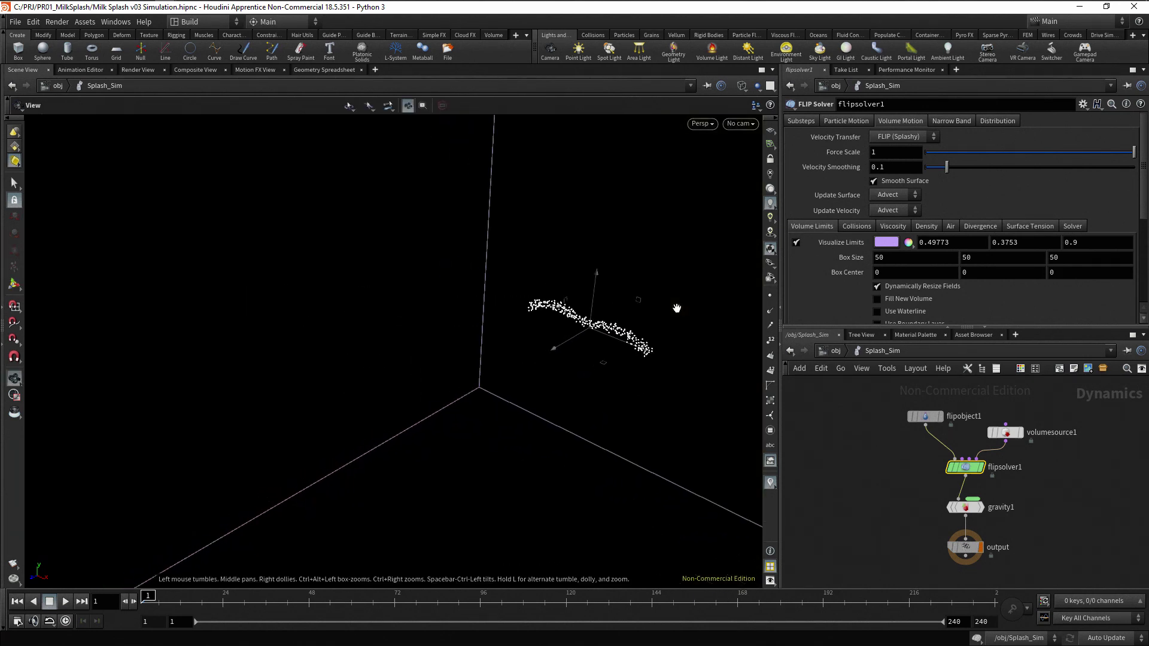
pyautogui.moveTo(677, 307); pyautogui.dragTo(480, 249)
# Roughly shrink the FLIP volume box by dragging its side and top handles
pyautogui.press('Return')
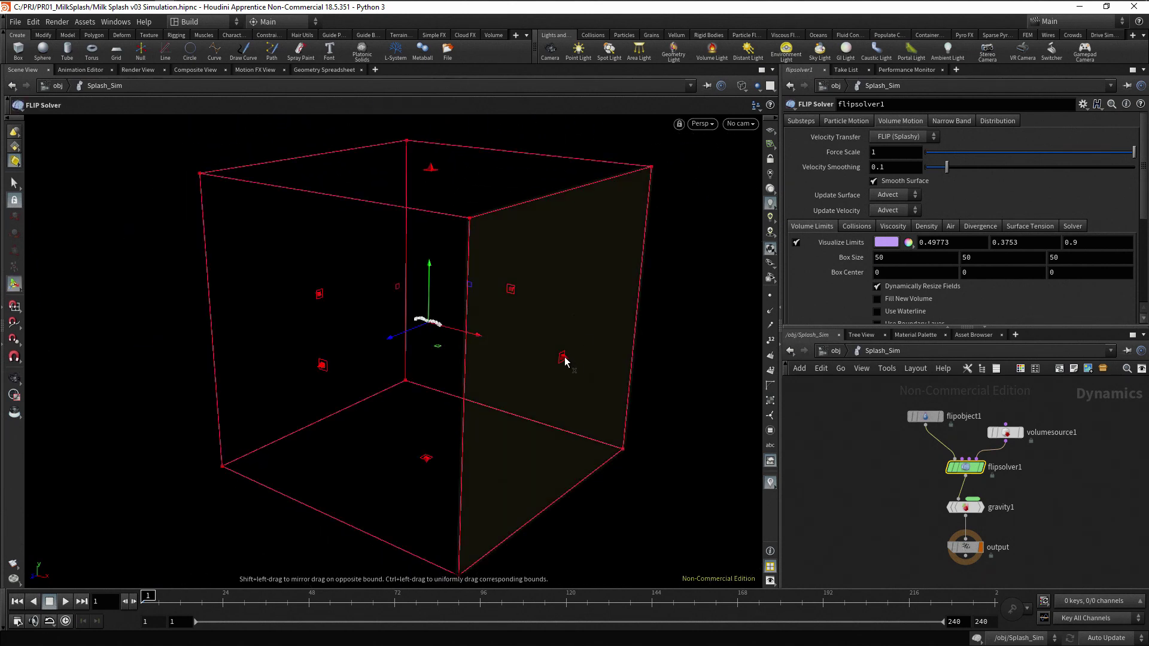
pyautogui.moveTo(565, 361); pyautogui.dragTo(517, 334)
pyautogui.moveTo(411, 167); pyautogui.dragTo(412, 260)
pyautogui.moveTo(321, 339); pyautogui.dragTo(371, 354)
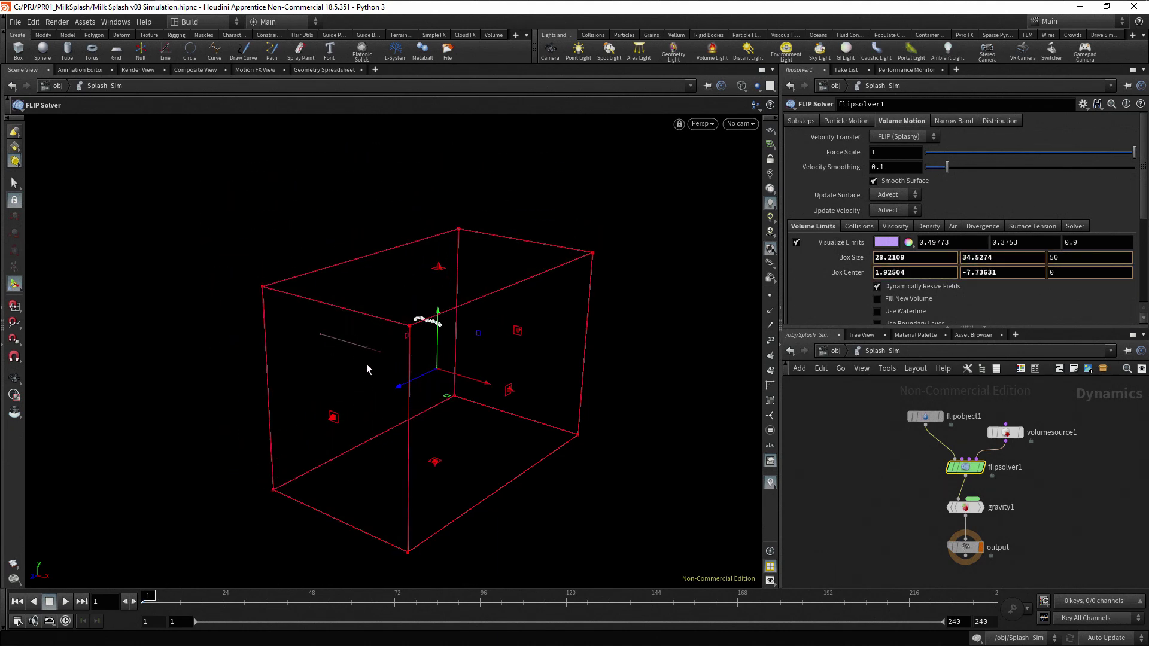
# Set the volume limits Box Size to 7 × 6 × 12.5
pyautogui.doubleClick(923, 260)
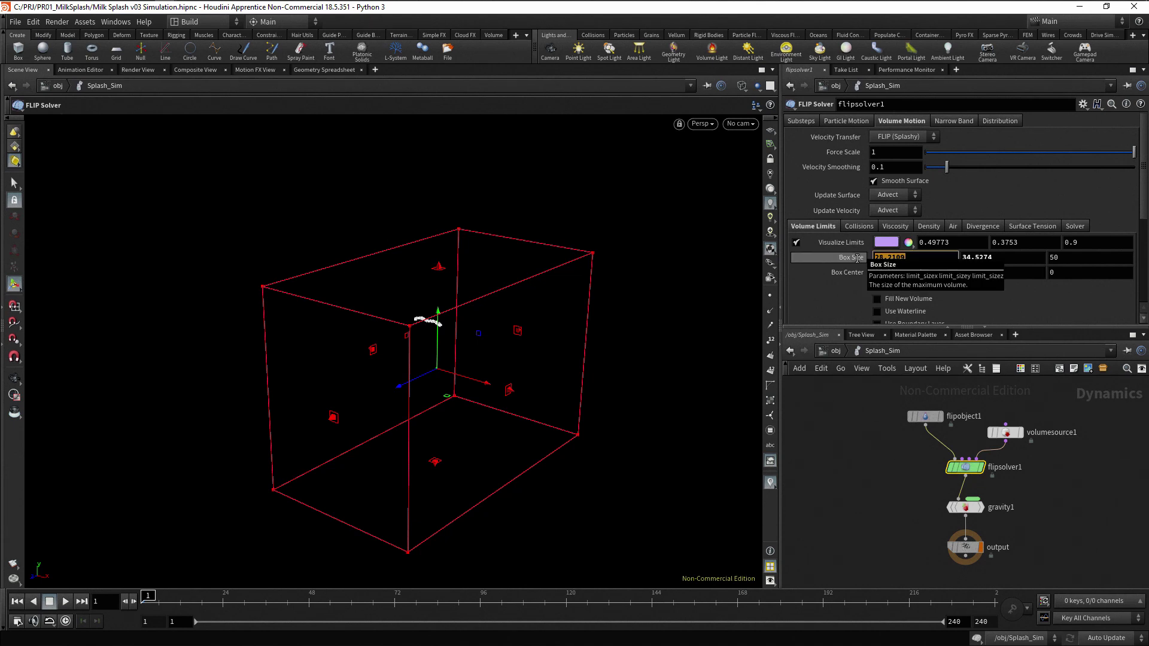
pyautogui.write('7')
pyautogui.press('Tab')
pyautogui.write('6')
pyautogui.press('Tab')
pyautogui.write('12.5')
pyautogui.press('Tab')
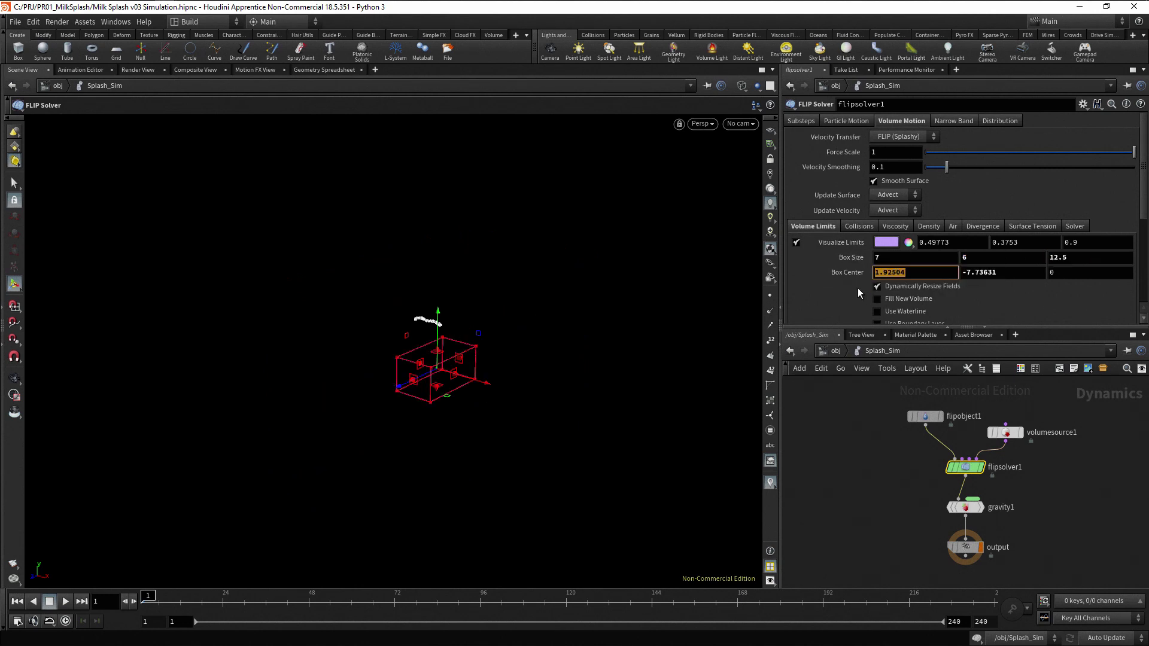
# Set the Box Center to -0.5, -0.5, 5.5 and frame the container in view
pyautogui.write('-0.5')
pyautogui.press('Tab')
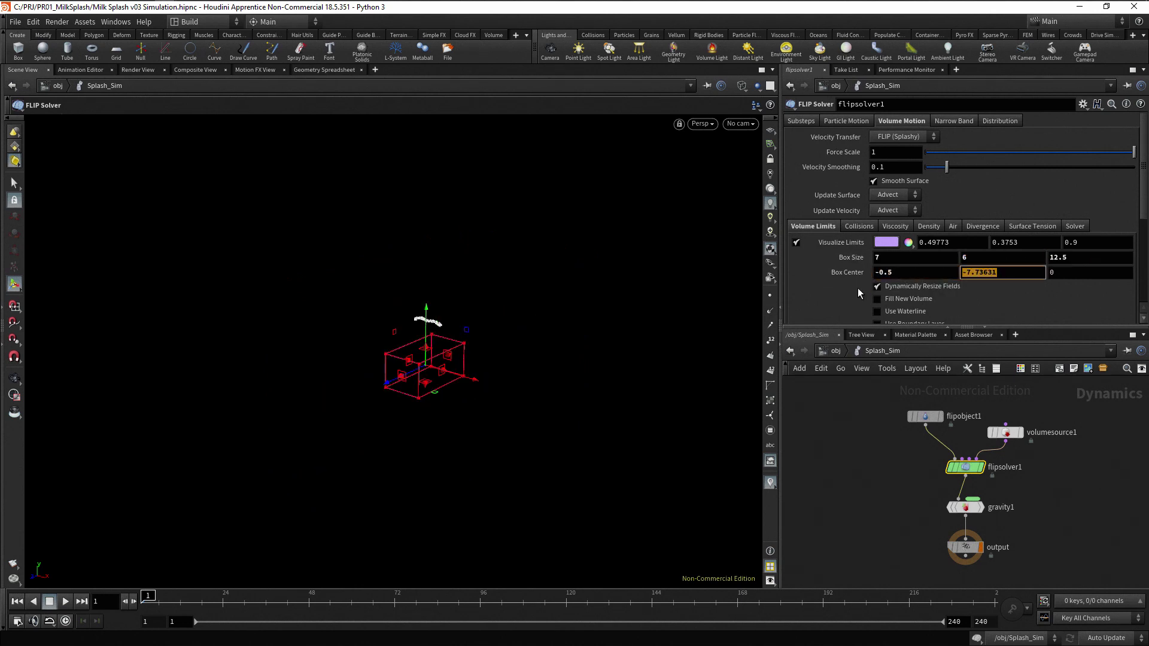
pyautogui.write('-0.5')
pyautogui.press('Tab')
pyautogui.write('5.5')
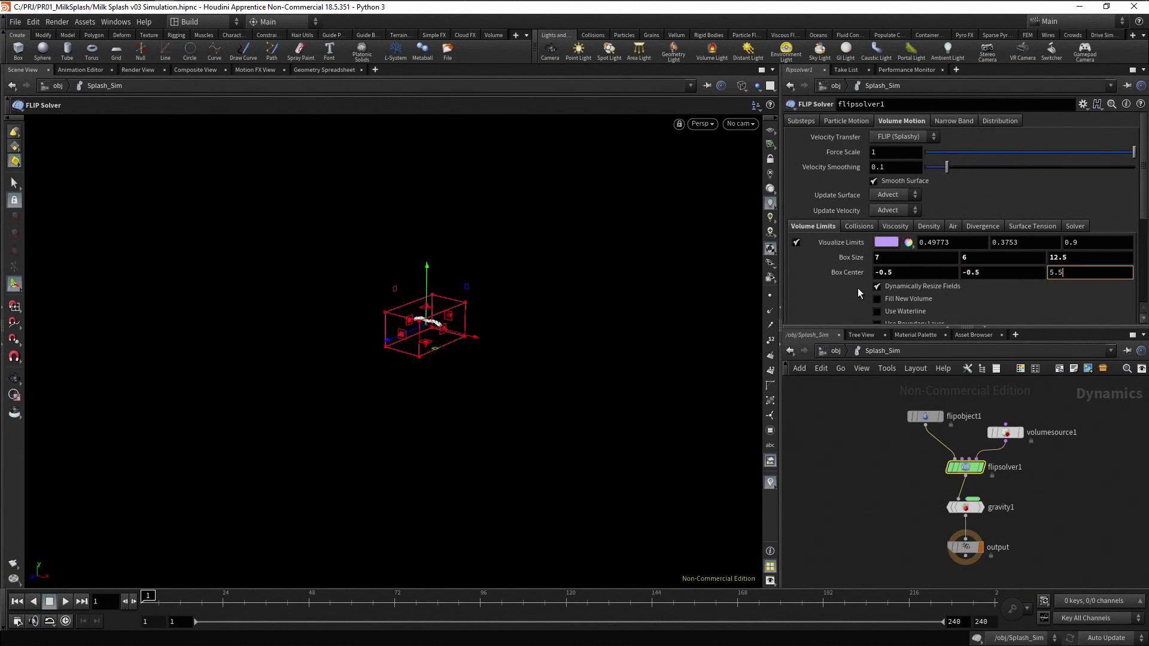
pyautogui.press('Return')
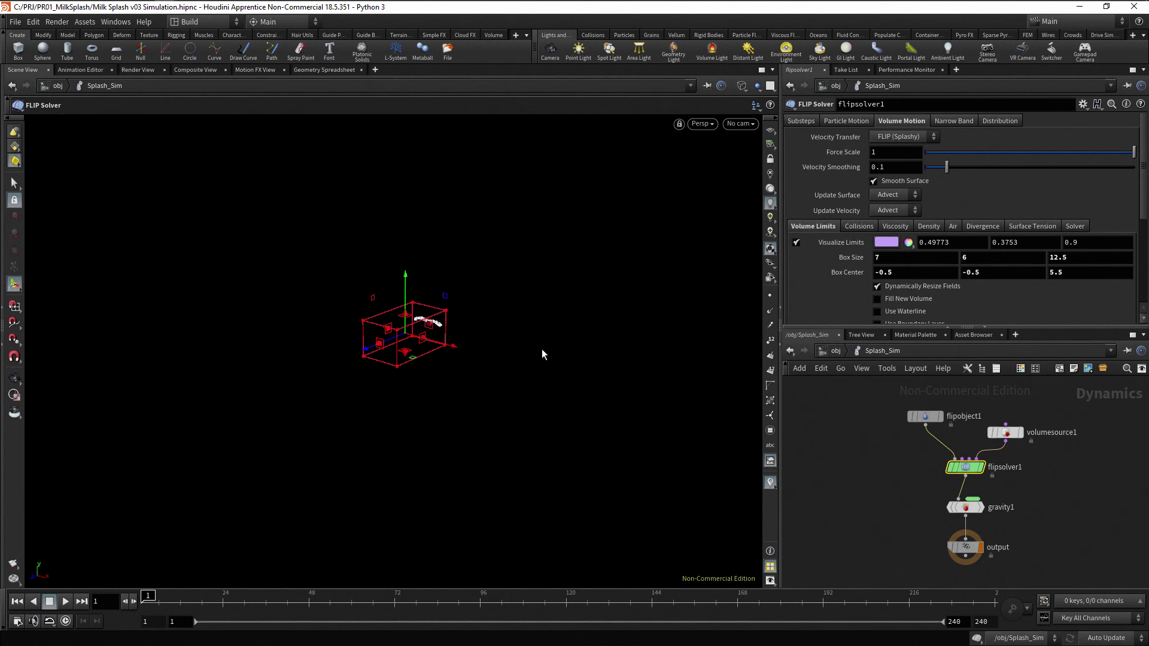
pyautogui.press('h')
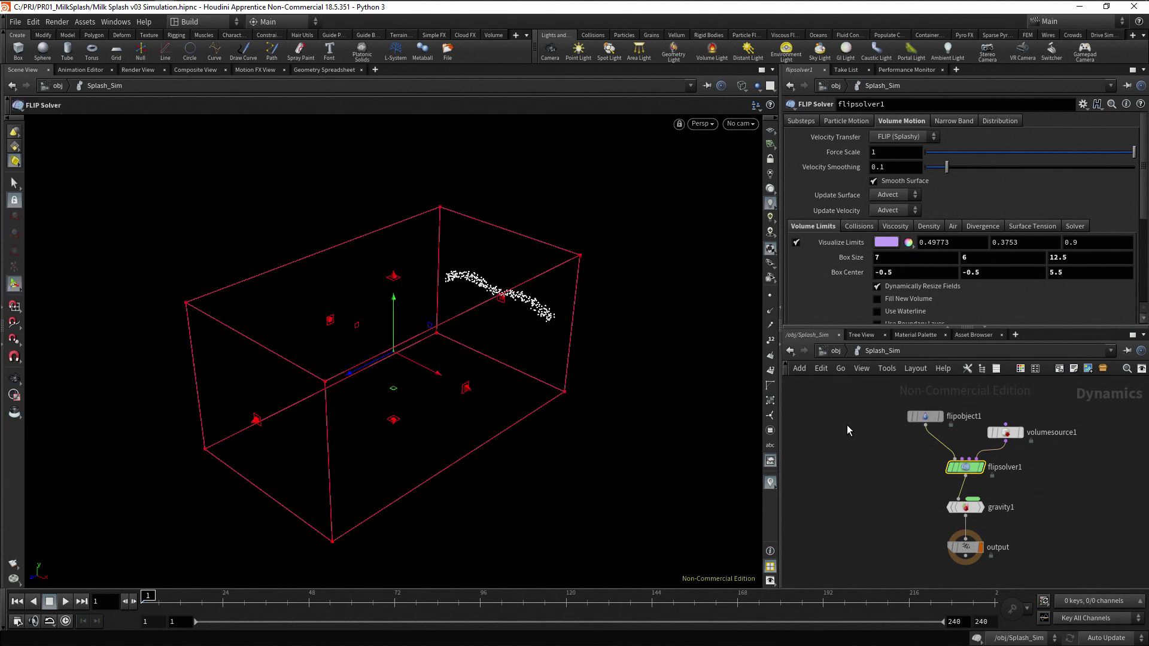
# Set the global animation End frame to 120, apply it, and toggle Real Time playback
pyautogui.click(846, 425)
pyautogui.click(17, 621)
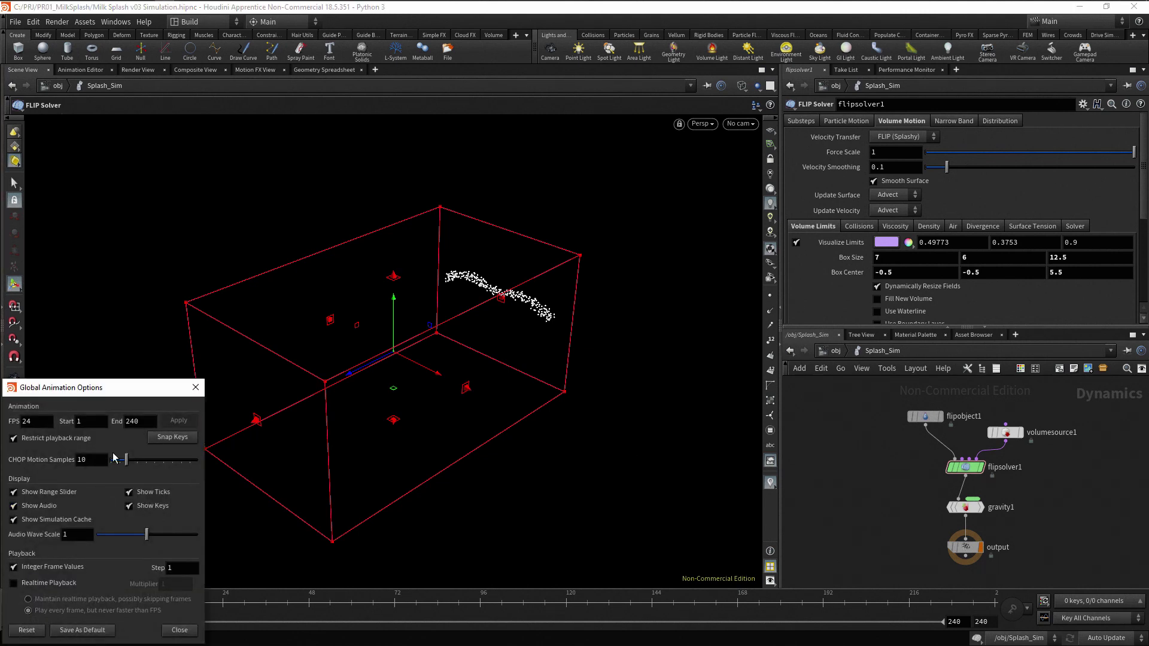
pyautogui.click(125, 421)
pyautogui.write('120')
pyautogui.press('Return')
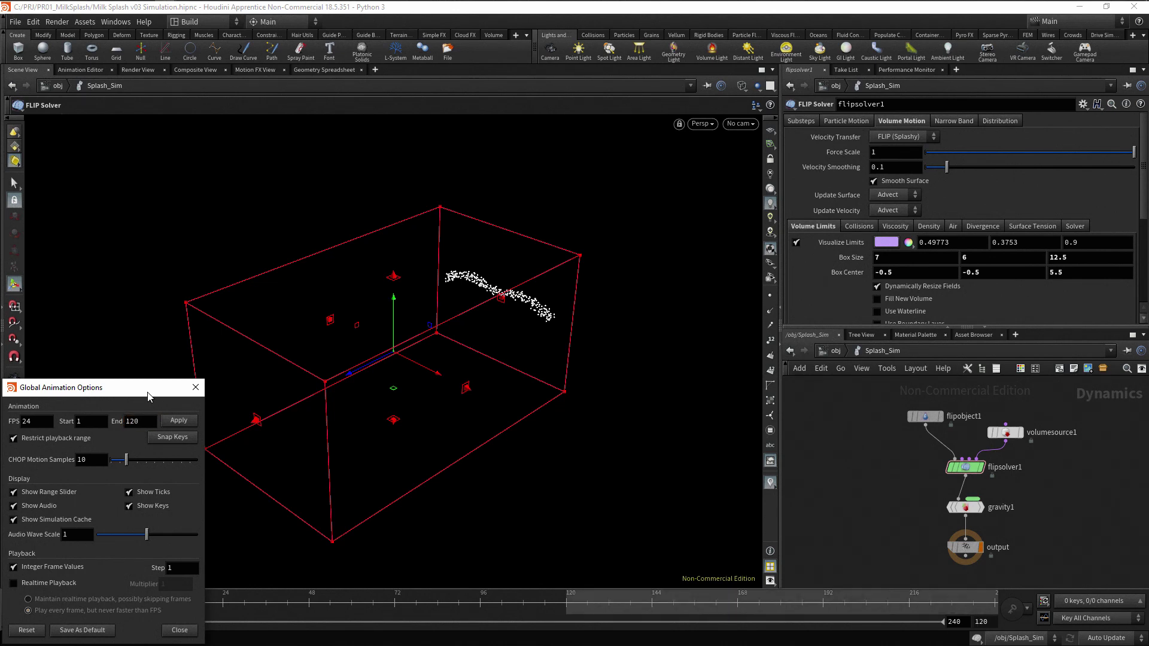
pyautogui.click(181, 421)
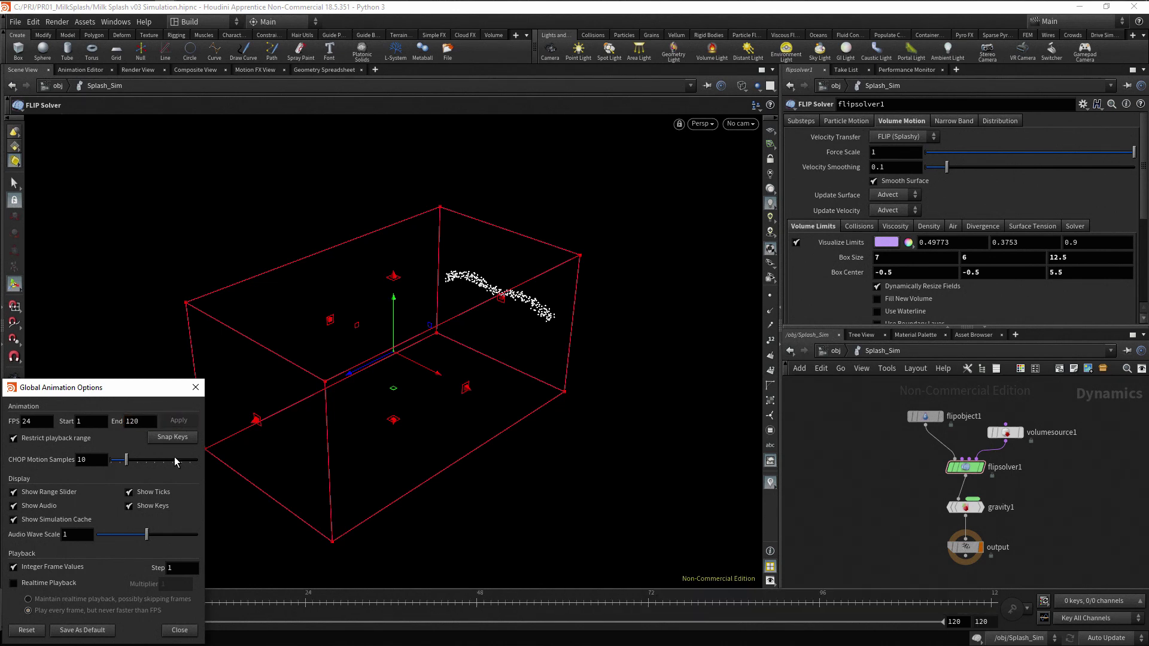
pyautogui.click(187, 630)
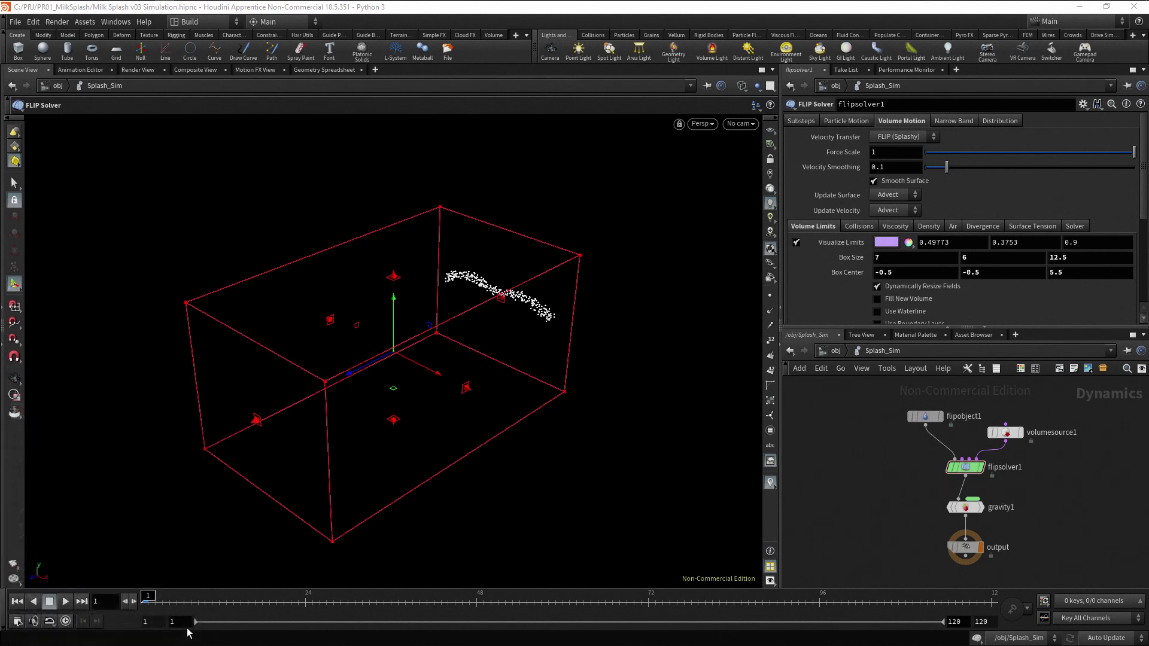
pyautogui.click(65, 621)
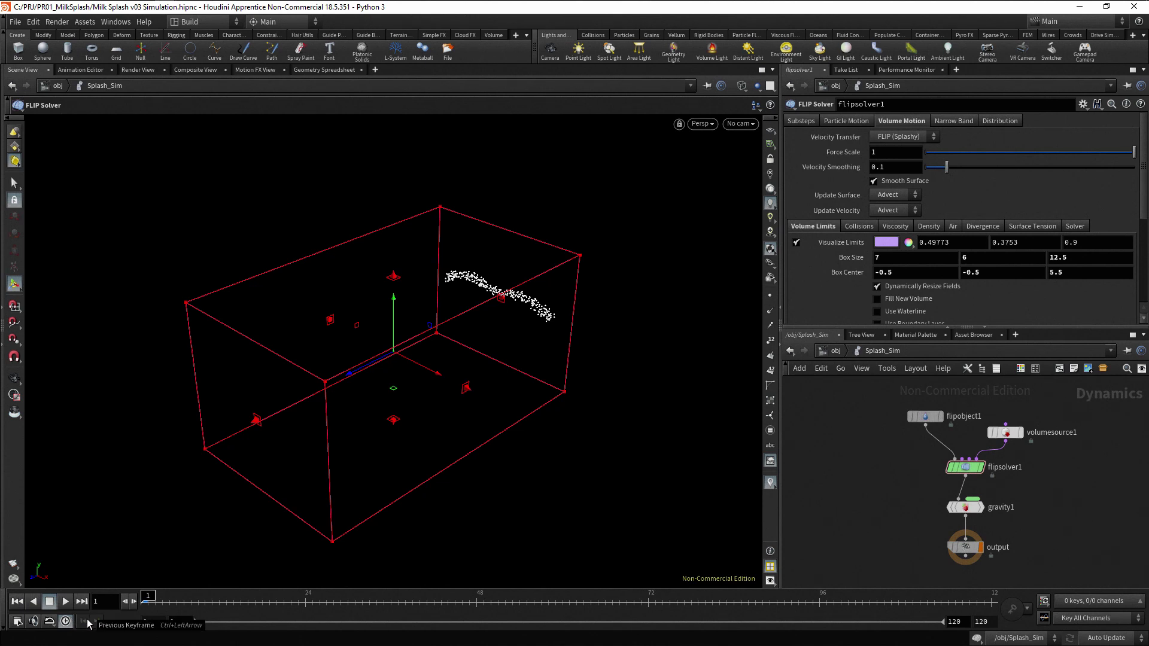
# Play the FLIP sim to cache all 120 frames, then stop back at frame 1
pyautogui.click(66, 602)
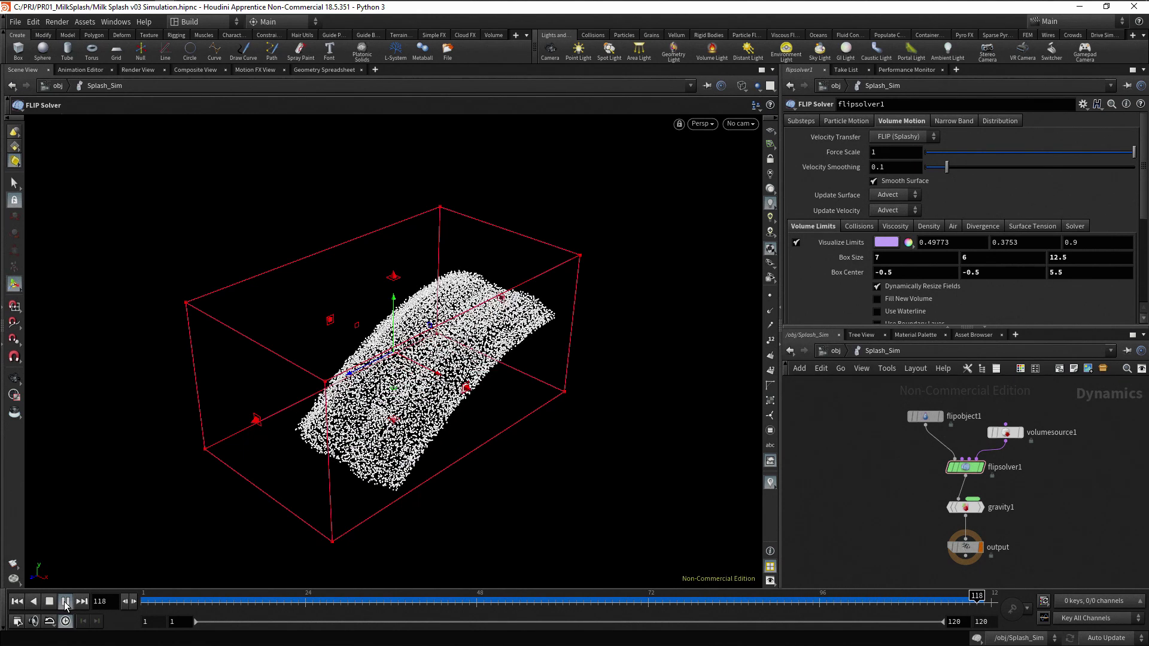
pyautogui.click(50, 603)
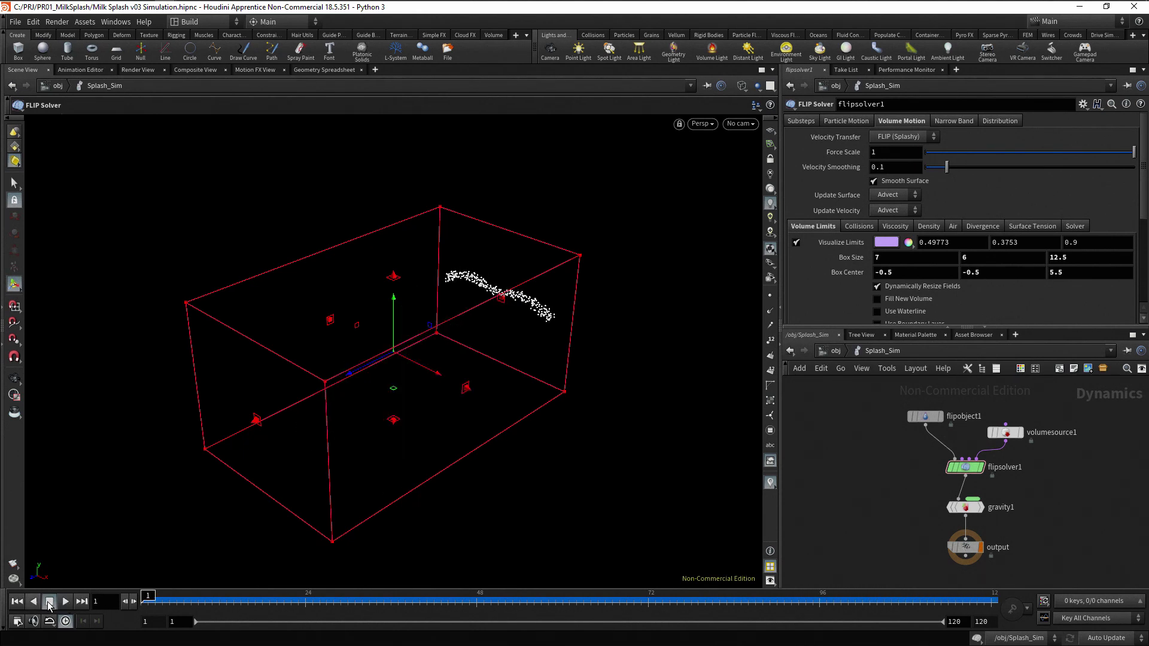
# Set flipobject1's Particle Separation to 0.05 and play back the finer, denser fluid
pyautogui.click(926, 417)
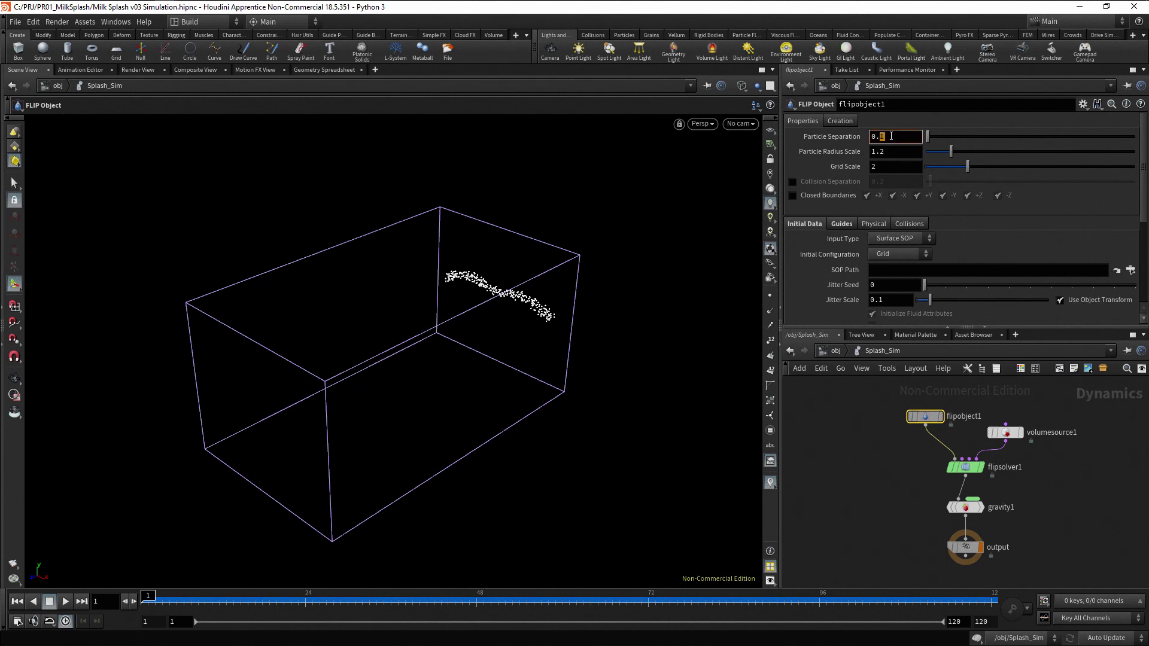
pyautogui.write('05')
pyautogui.press('Return')
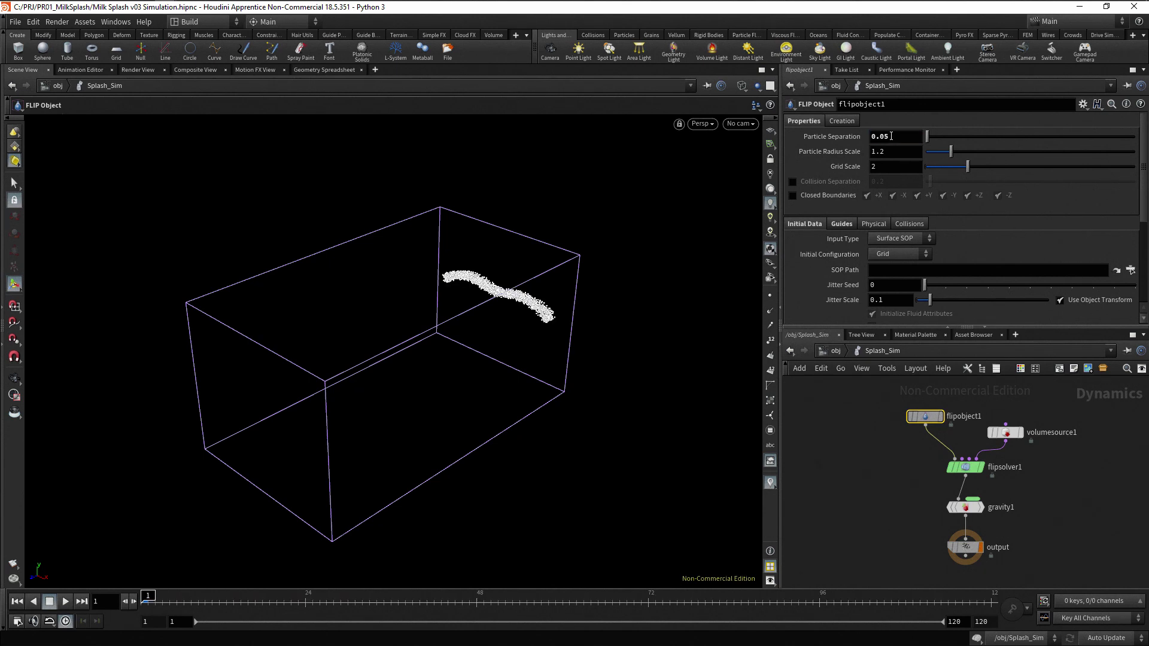
pyautogui.click(853, 434)
pyautogui.click(65, 601)
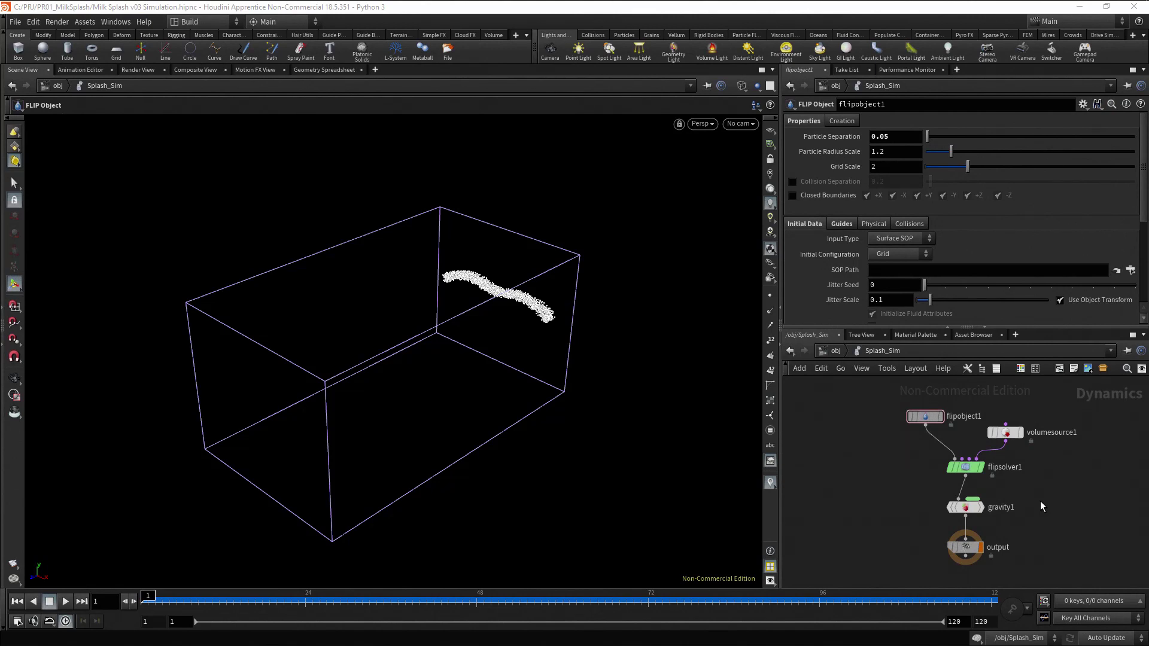
# Set flipsolver1's Substeps Time Scale to 0.1 and play back the slow-motion splash
pyautogui.click(967, 469)
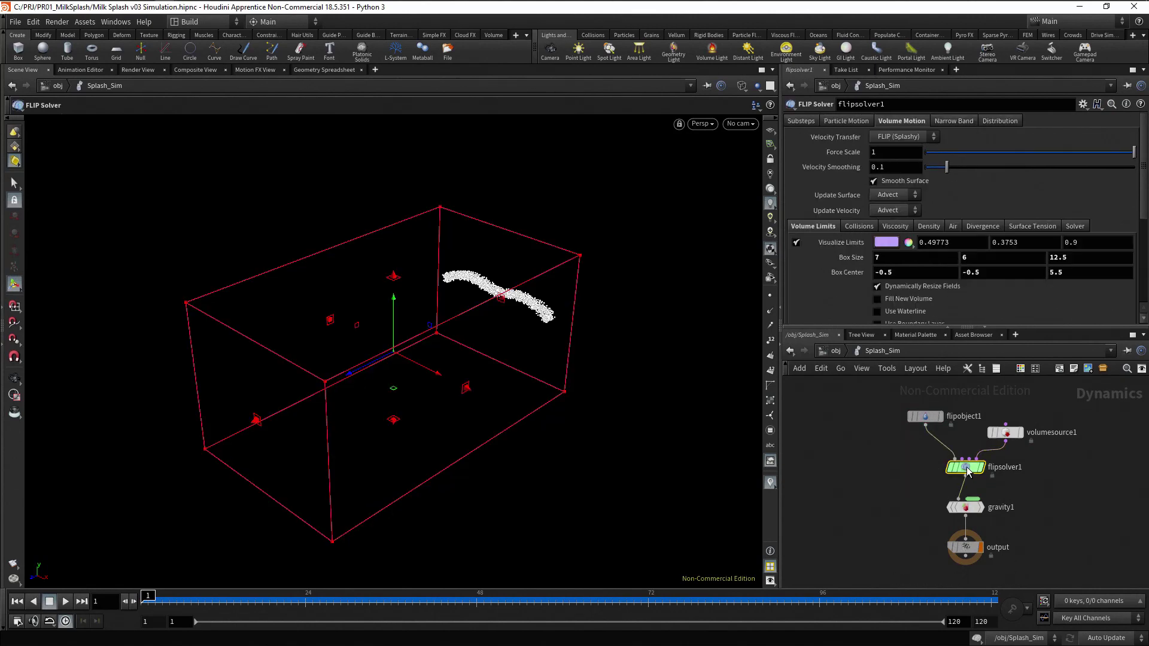
pyautogui.click(799, 121)
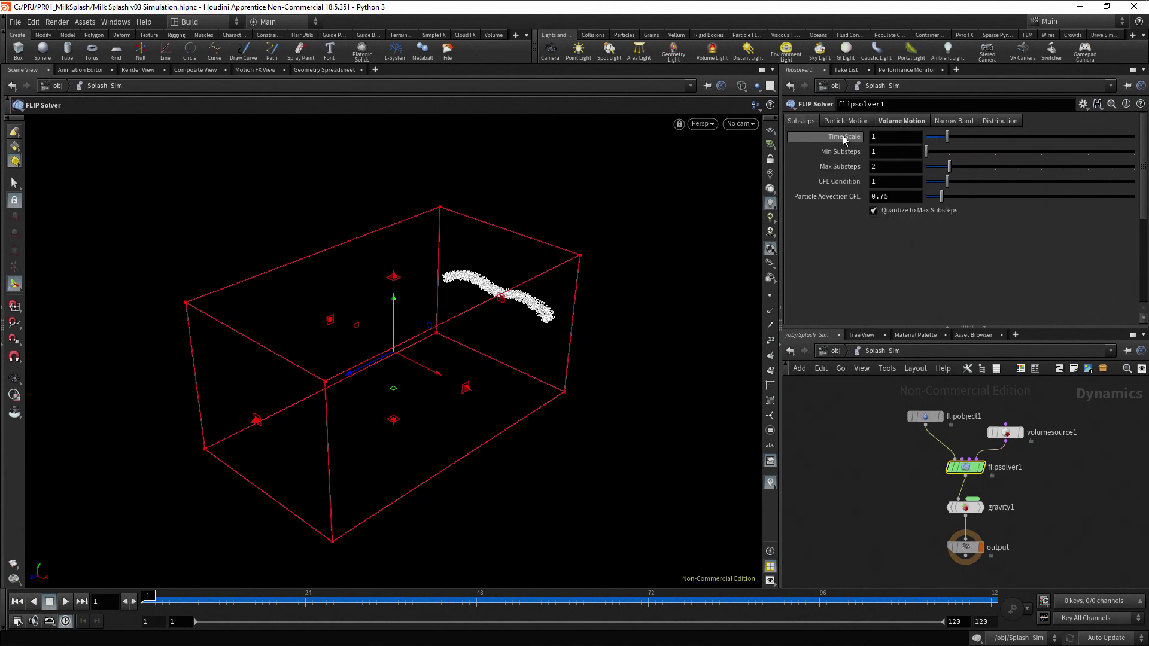
pyautogui.moveTo(844, 138)
pyautogui.click(866, 138)
pyautogui.write('0.1')
pyautogui.press('Return')
pyautogui.click(66, 602)
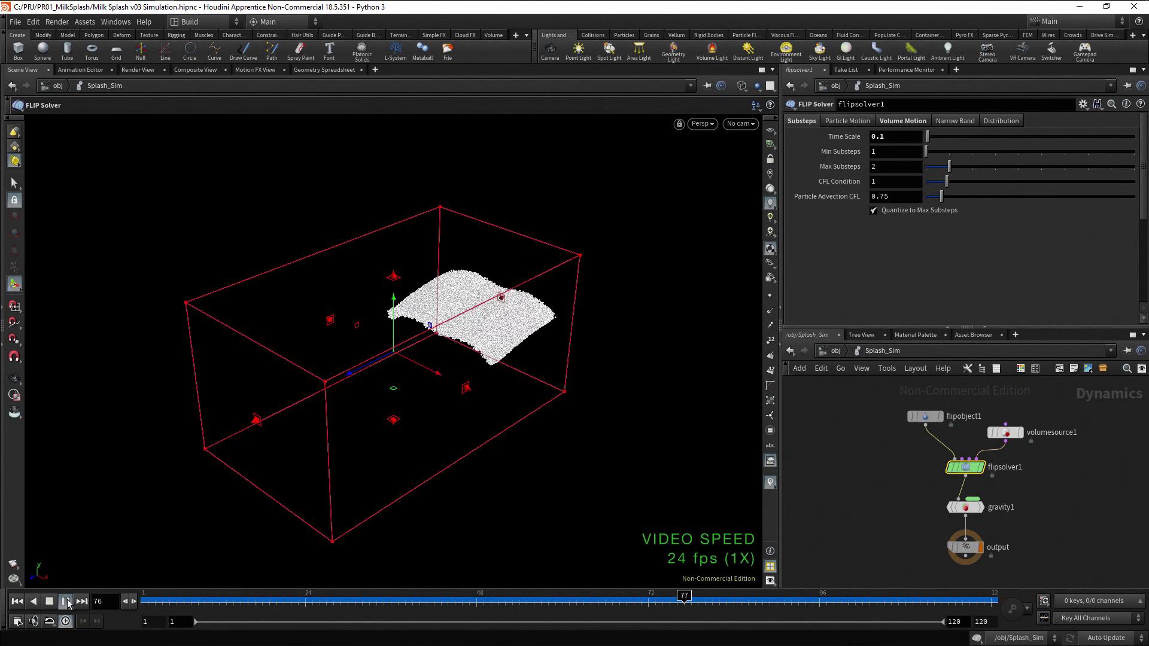
pyautogui.click(20, 602)
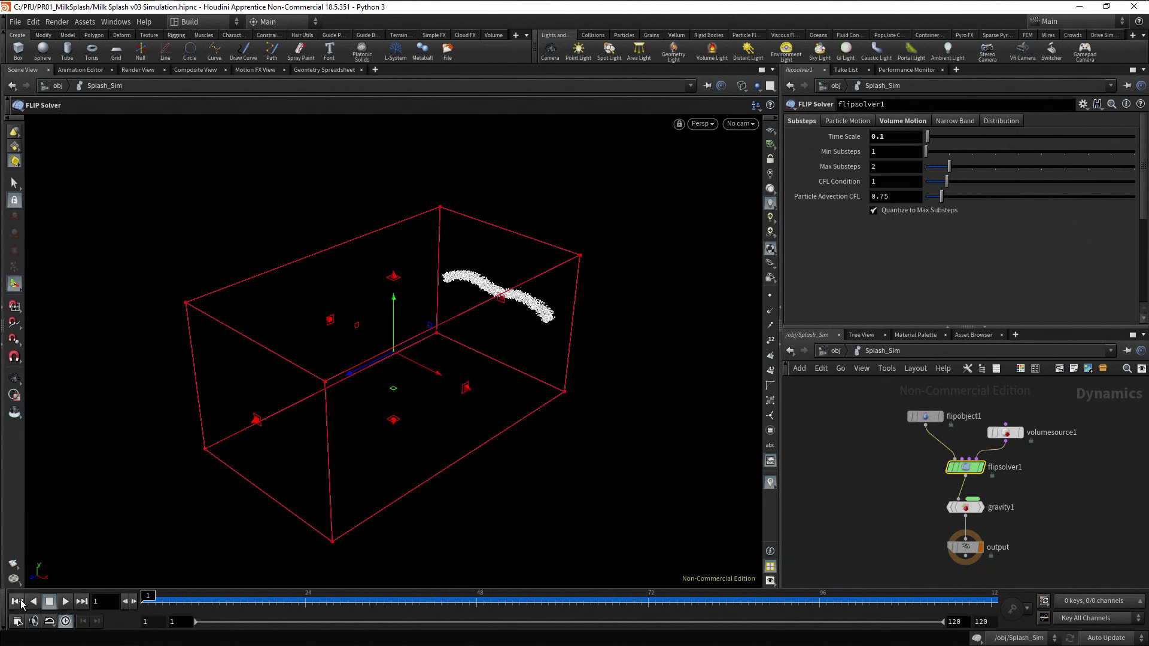
# Reset Time Scale to 1 and re-simulate at normal speed, pausing at frame 33
pyautogui.doubleClick(894, 137)
pyautogui.write('1')
pyautogui.press('Return')
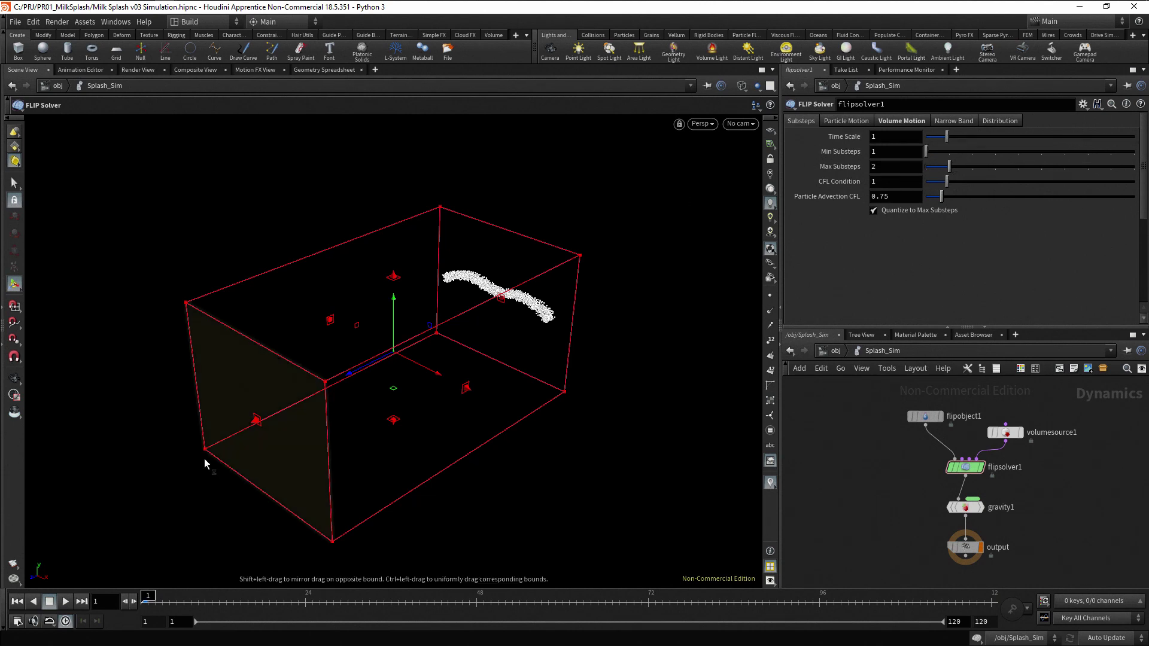
pyautogui.click(66, 602)
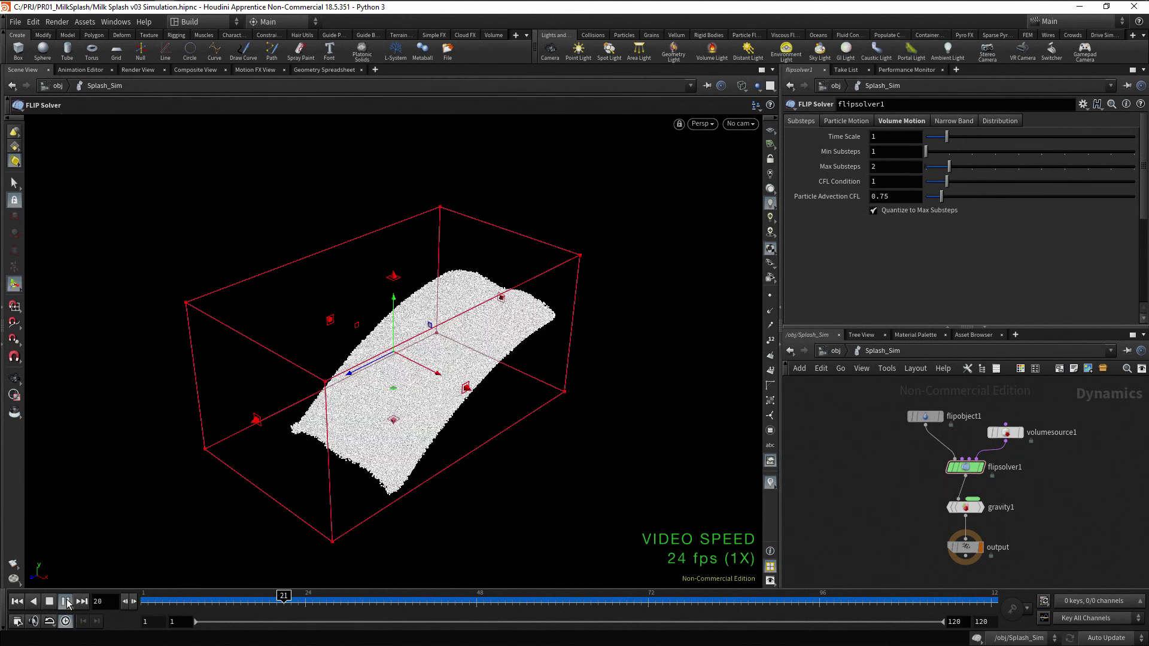
pyautogui.click(66, 602)
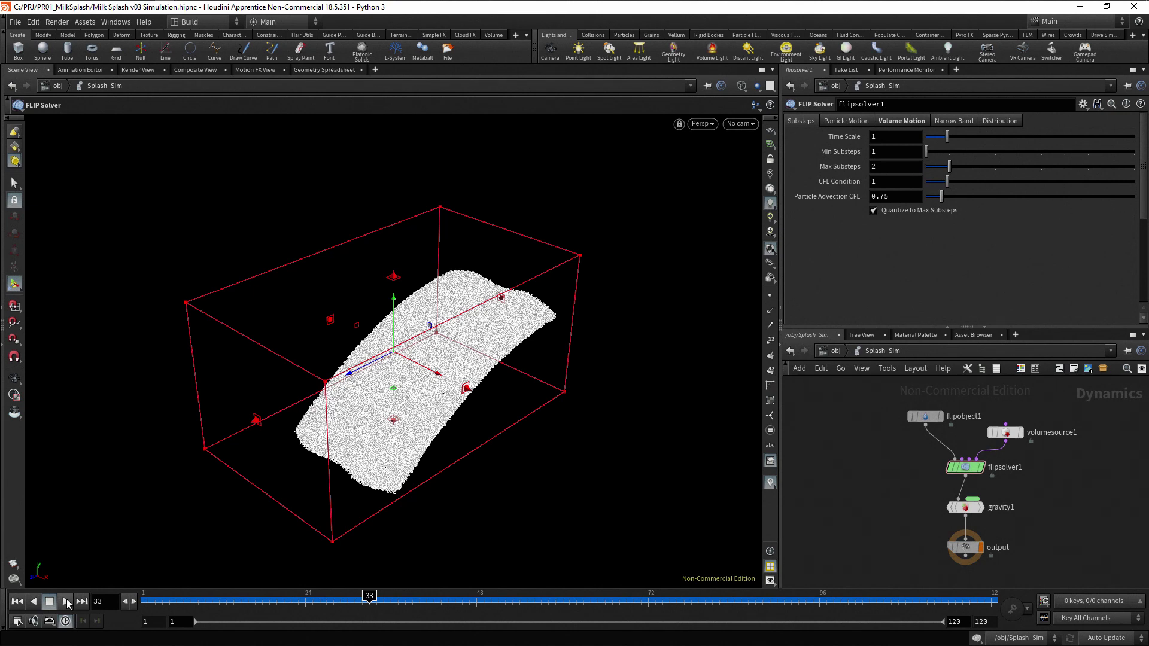
# Keyframe flipsolver1's Time Scale at 1 on frame 35 and 0.1 on frame 36, viewed in the Animation Editor
pyautogui.click(134, 603)
pyautogui.click(134, 603)
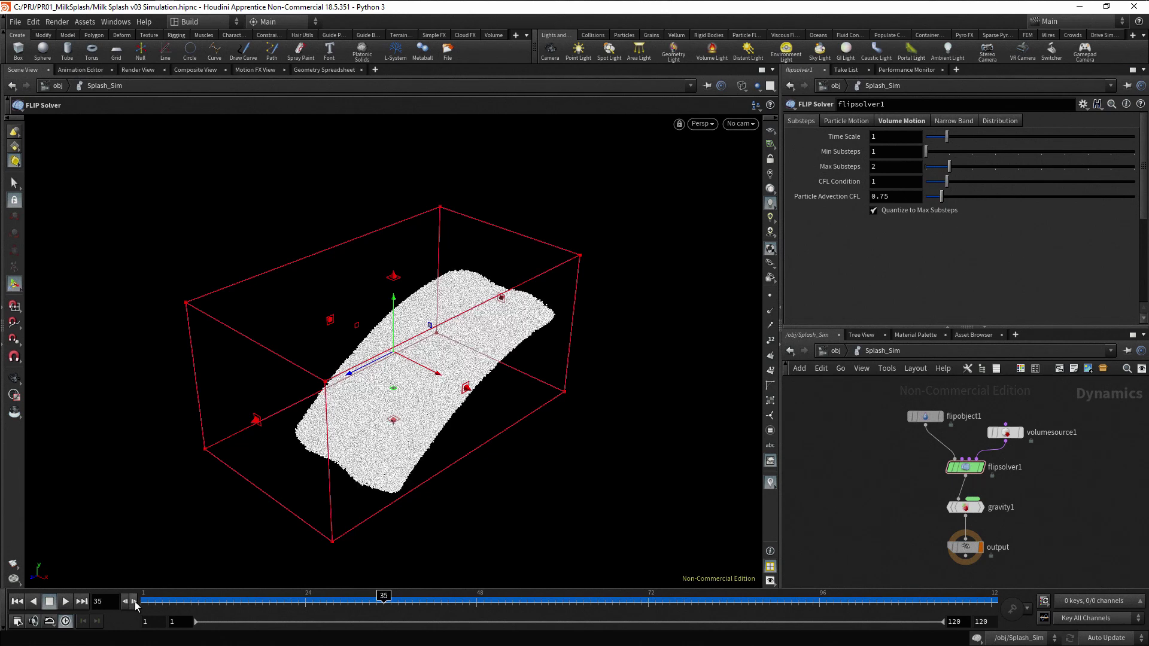
pyautogui.keyDown('alt'); pyautogui.click(854, 139); pyautogui.keyUp('alt')
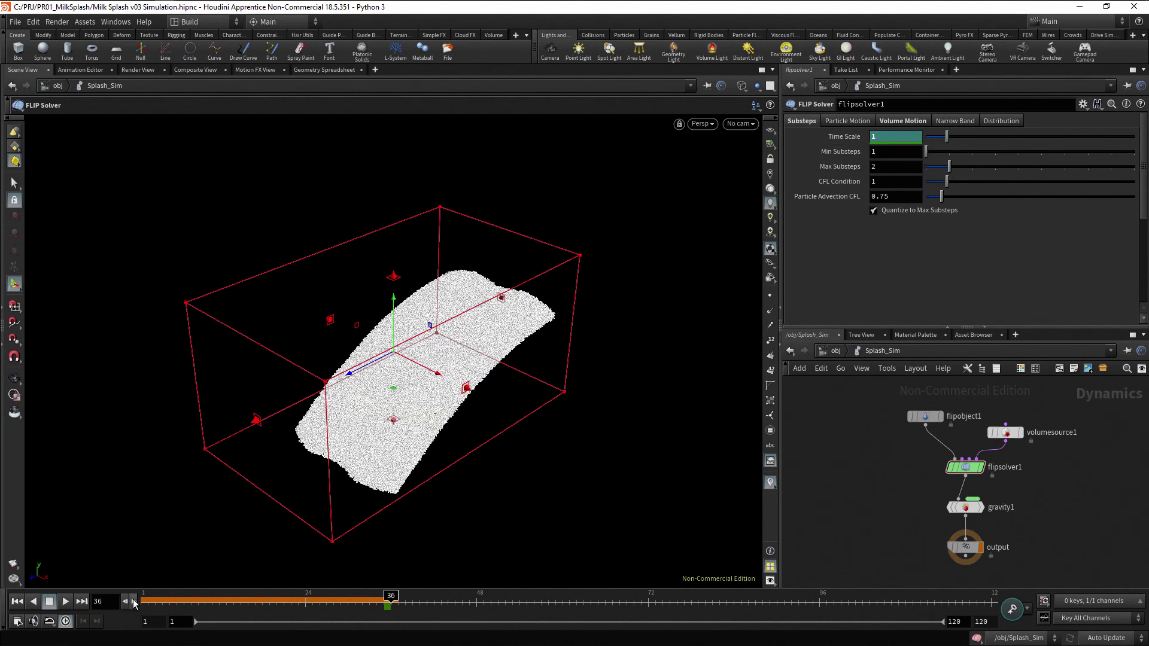
pyautogui.moveTo(841, 142)
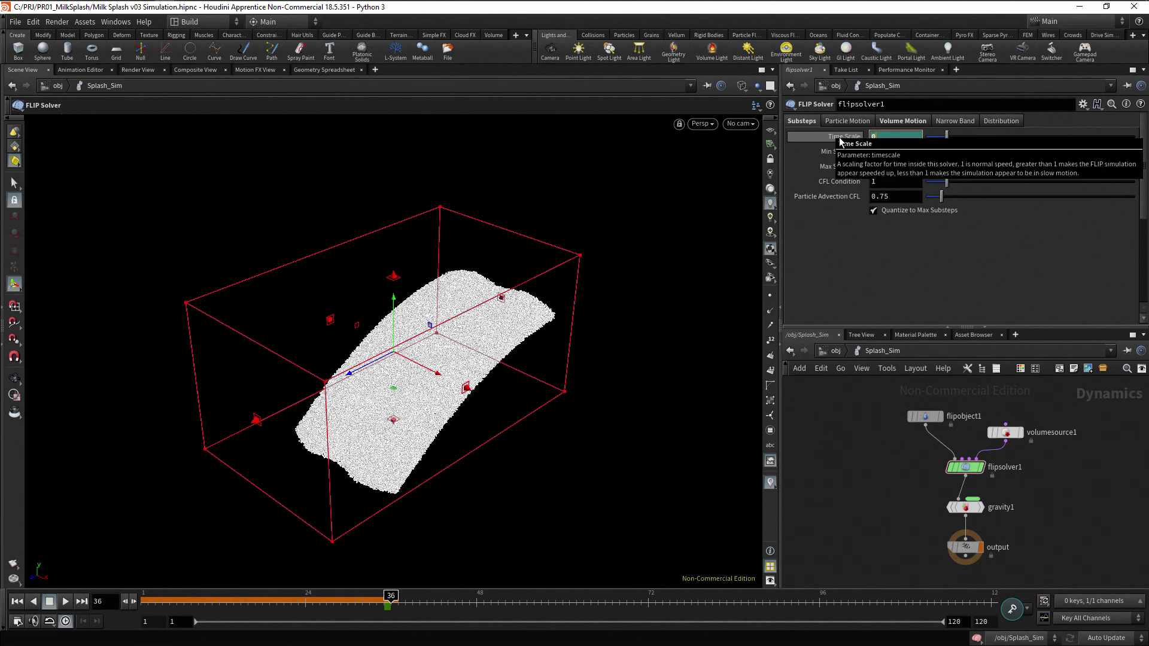
pyautogui.keyDown('alt'); pyautogui.click(845, 139); pyautogui.keyUp('alt')
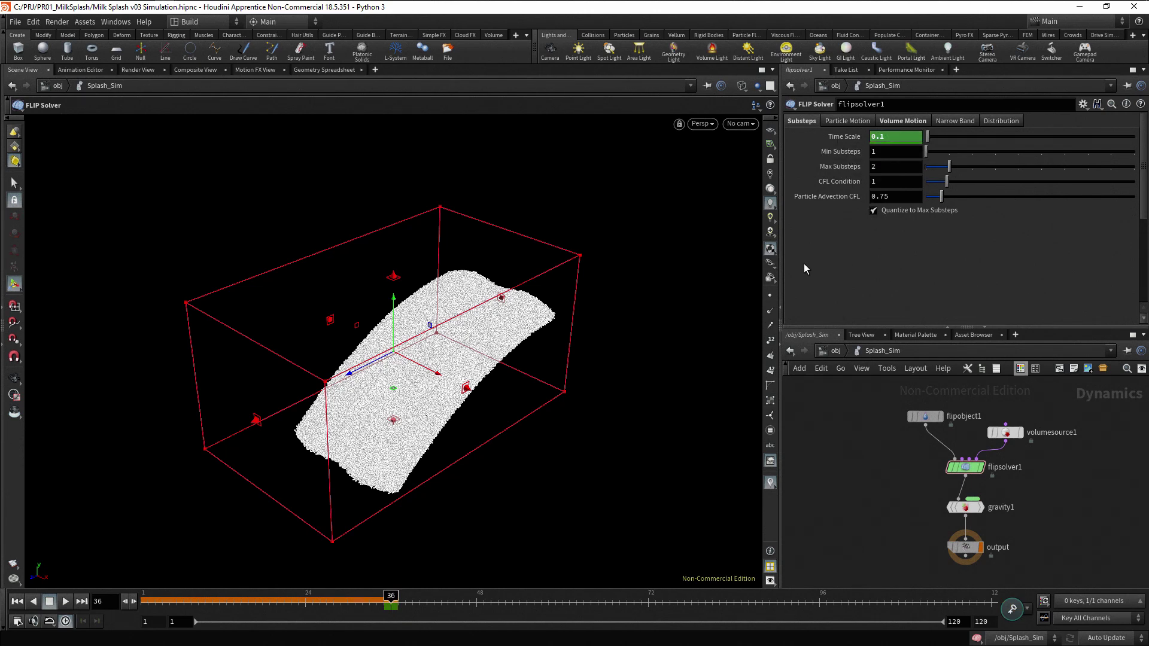
pyautogui.click(79, 70)
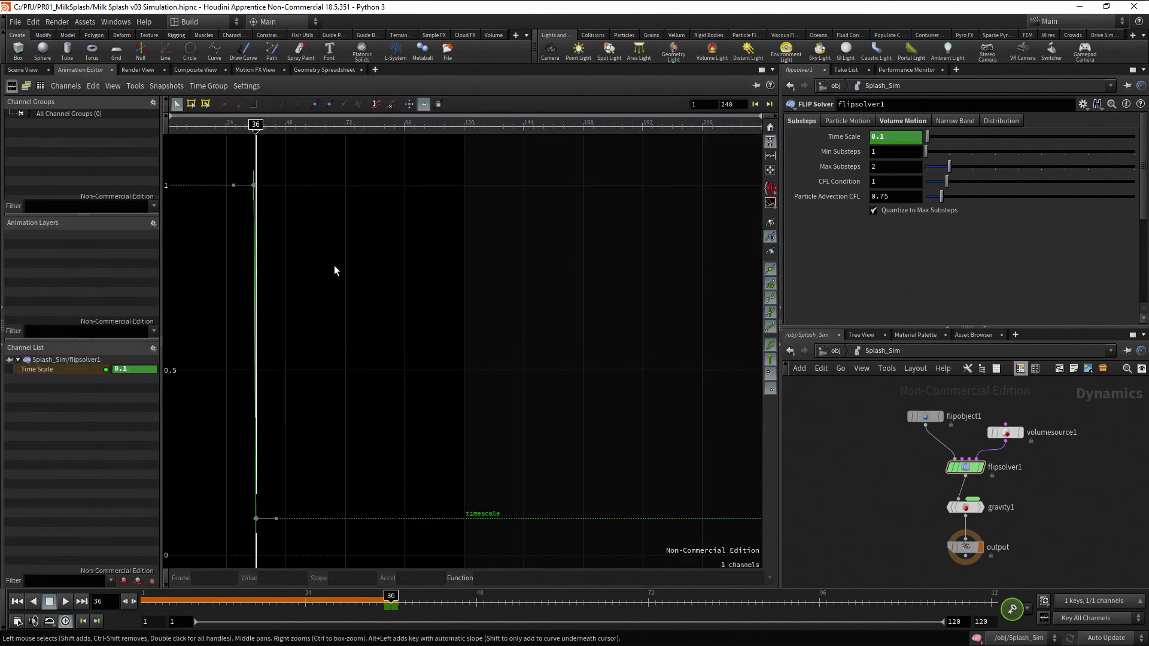
pyautogui.press('h')
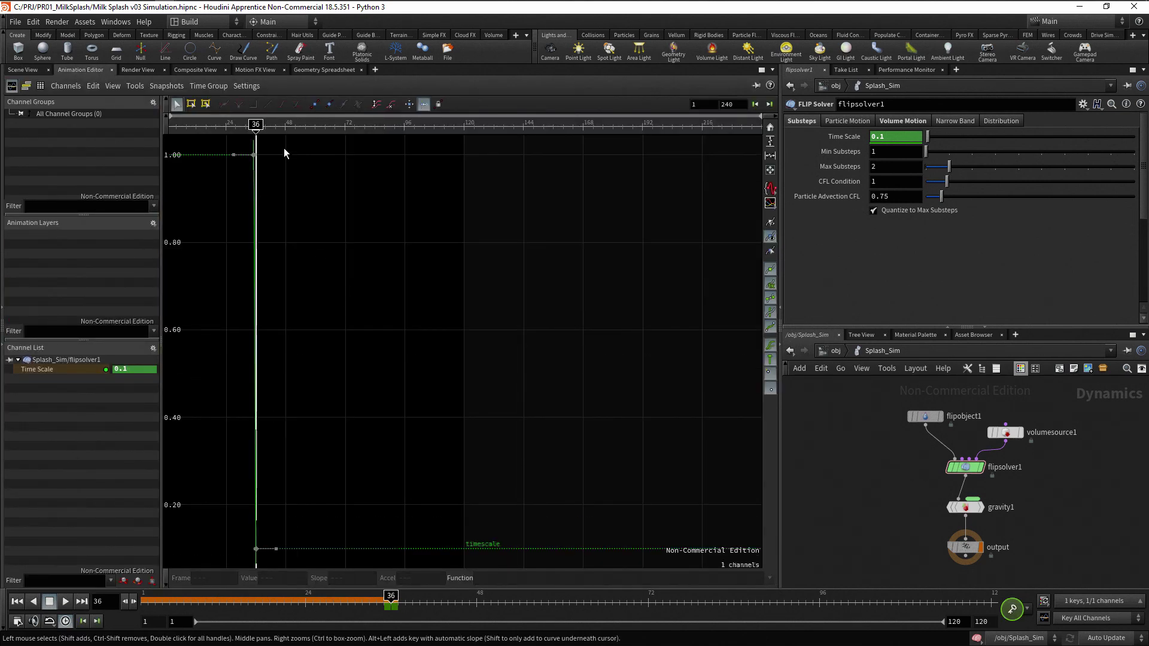
pyautogui.click(254, 155)
pyautogui.moveTo(227, 542); pyautogui.dragTo(272, 562)
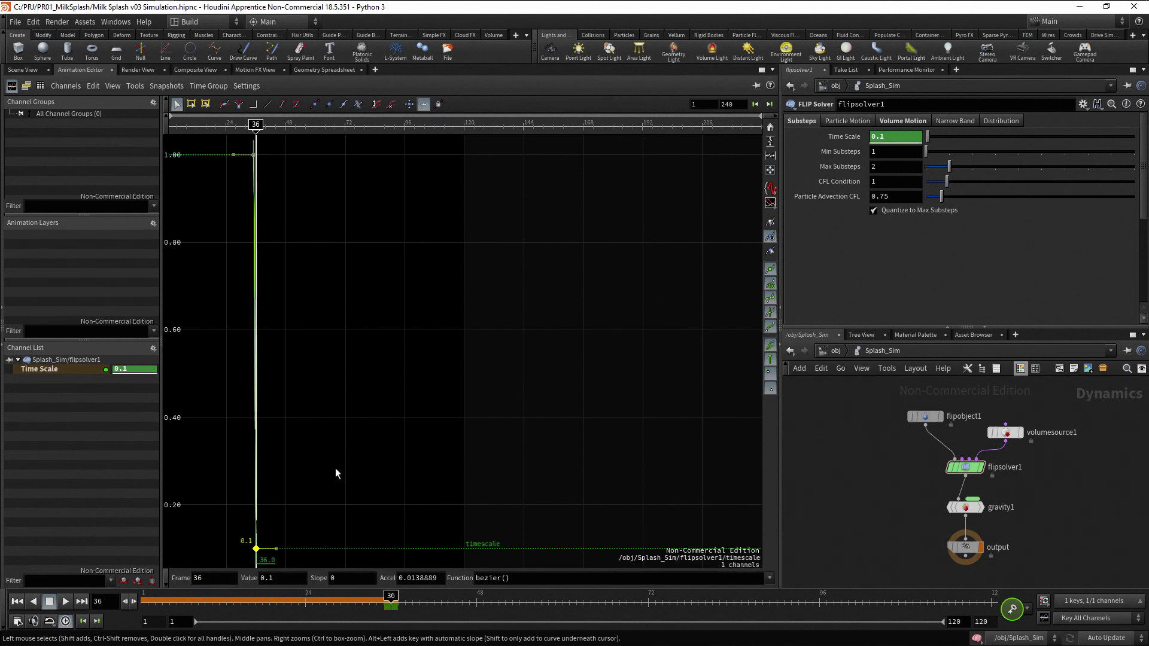
# Switch back to the Scene View and replay the keyed slow-motion sim from frame 1
pyautogui.click(24, 70)
pyautogui.click(17, 601)
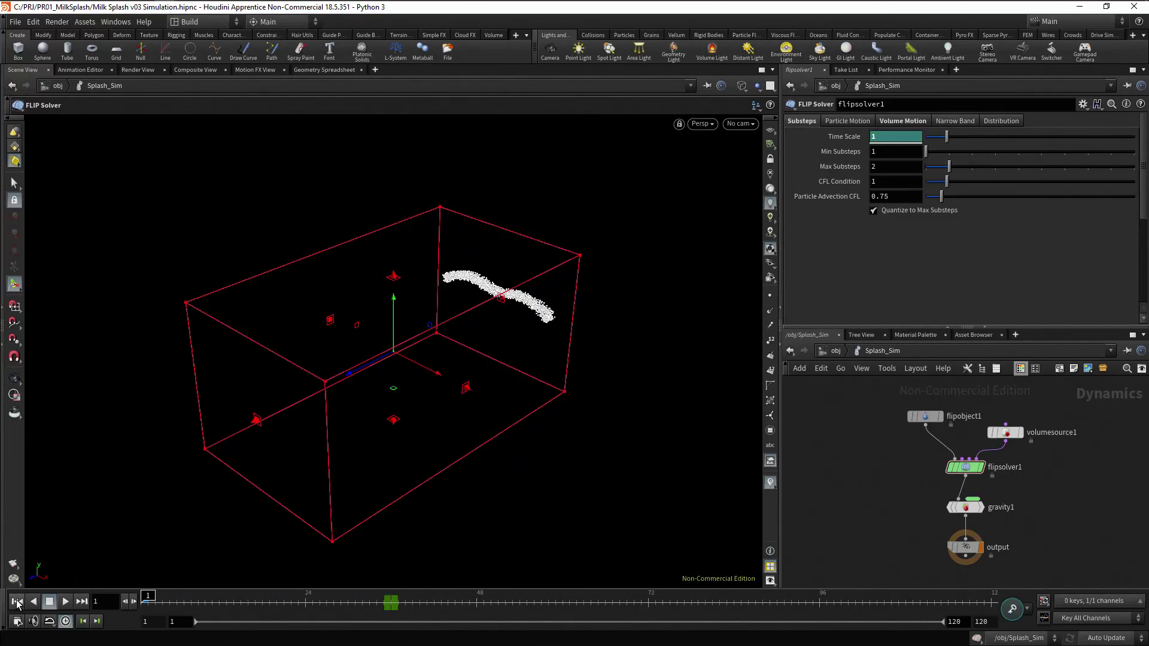
pyautogui.click(65, 601)
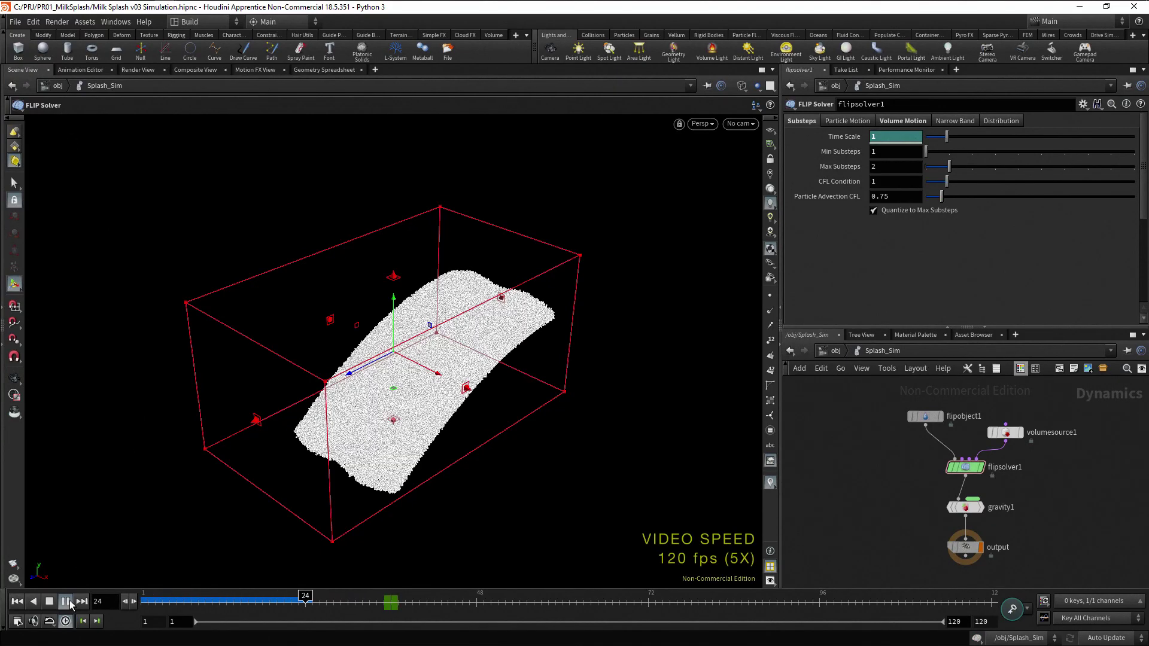